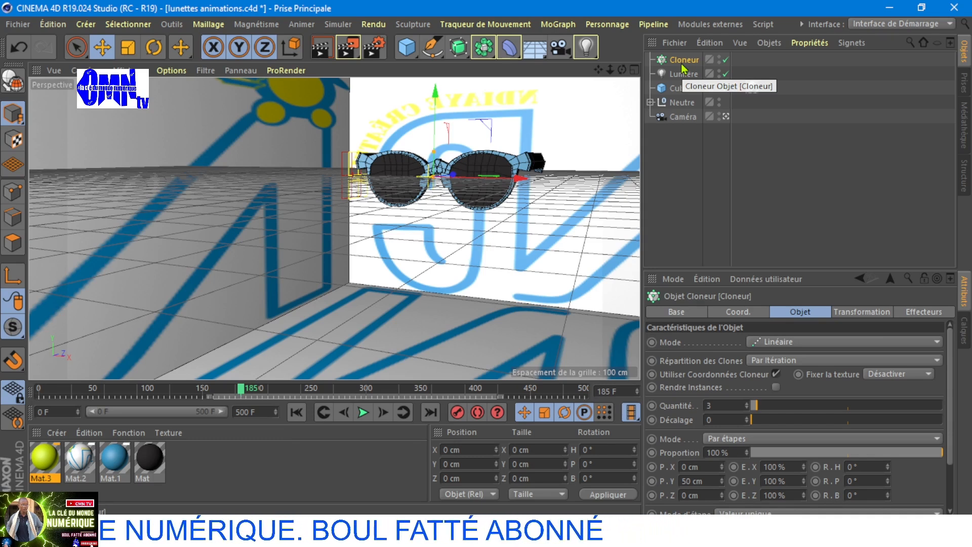
- Move the Cloneur object directly above the Neutre group and nest the Neutre group inside it
{"action": "left_click_drag", "start_coordinate": [677, 62], "coordinate": [676, 97]}
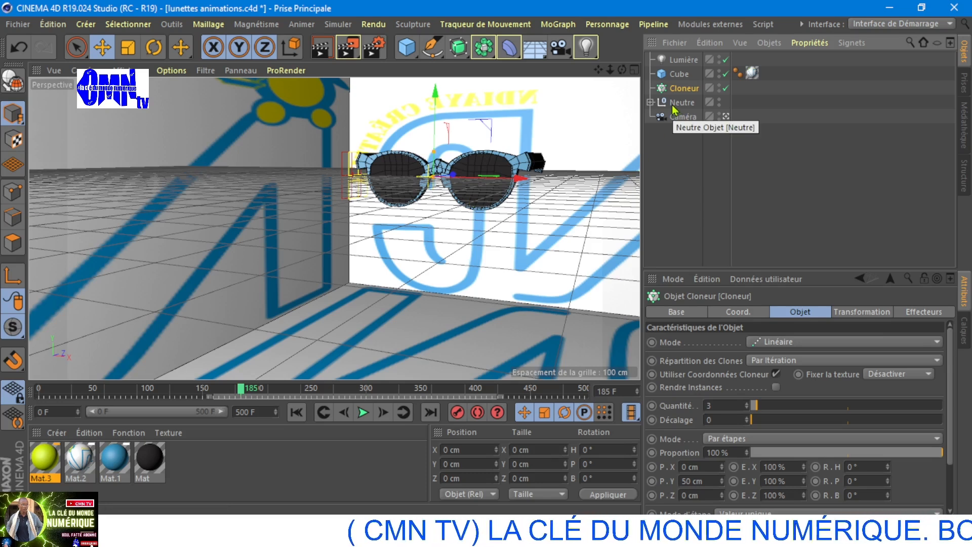
{"action": "mouse_move", "coordinate": [681, 99]}
{"action": "left_mouse_down"}
{"action": "mouse_move", "coordinate": [673, 95]}
{"action": "mouse_move", "coordinate": [680, 104]}
{"action": "left_mouse_up"}
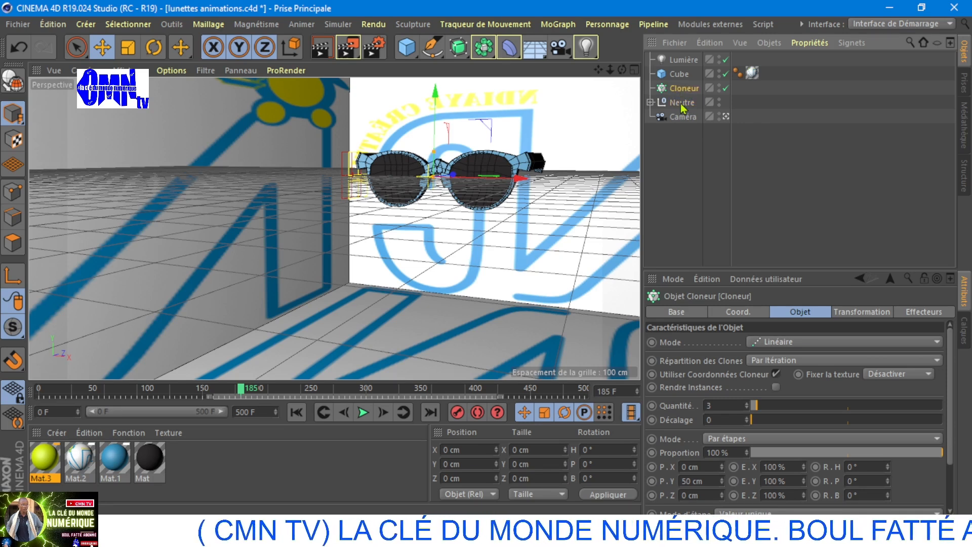
{"action": "left_click", "coordinate": [650, 103]}
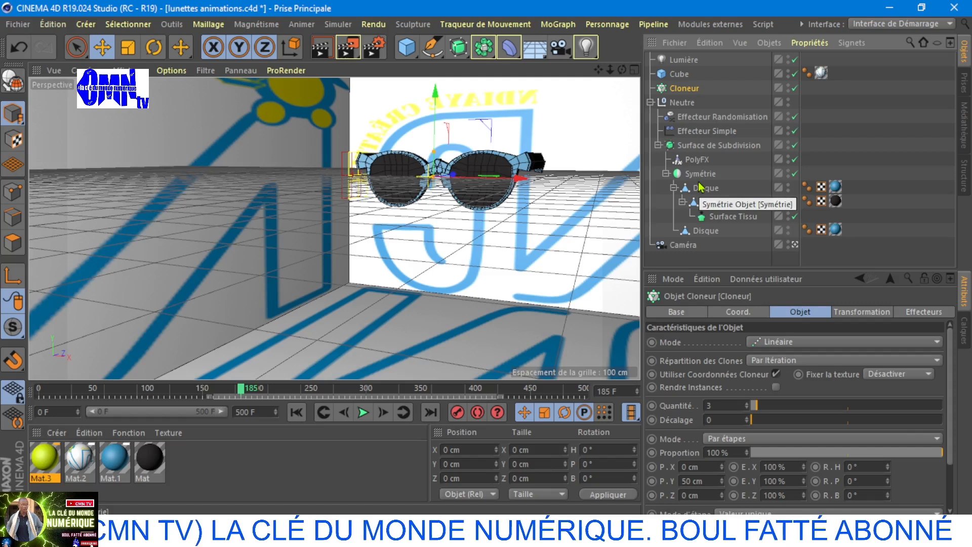
{"action": "left_click", "coordinate": [650, 103]}
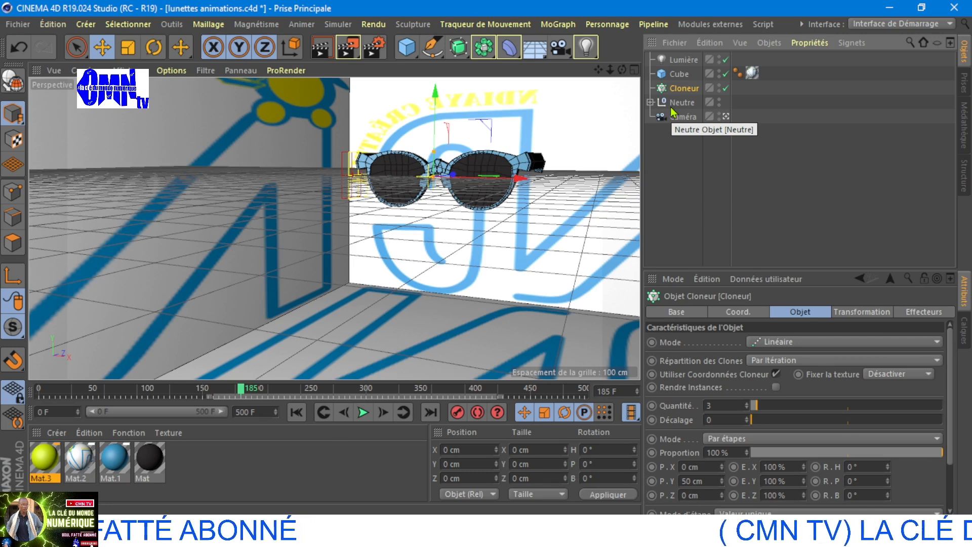
{"action": "left_click_drag", "start_coordinate": [680, 103], "coordinate": [677, 94]}
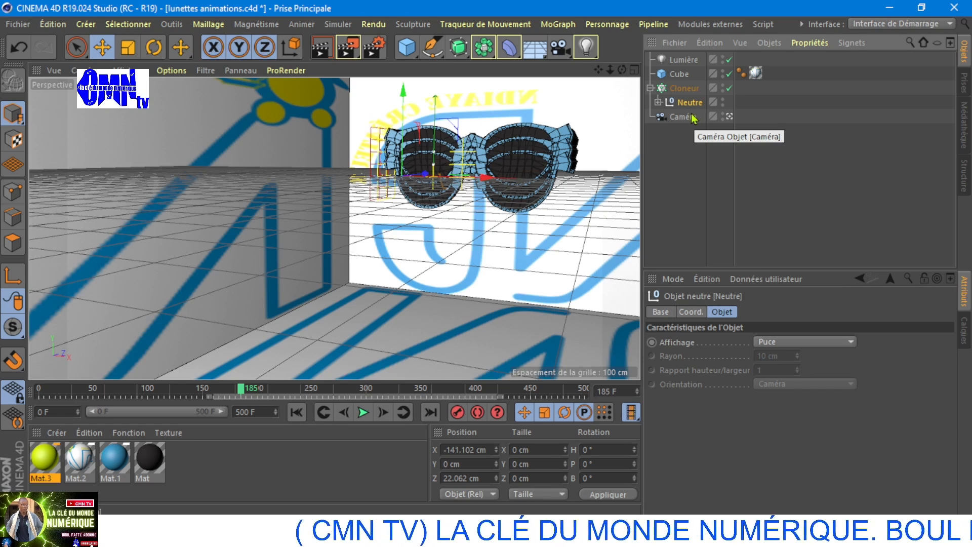
- Vary the linear clone quantity of the Cloneur through 2 and 1, and finish with it set to 4
{"action": "left_click", "coordinate": [680, 91]}
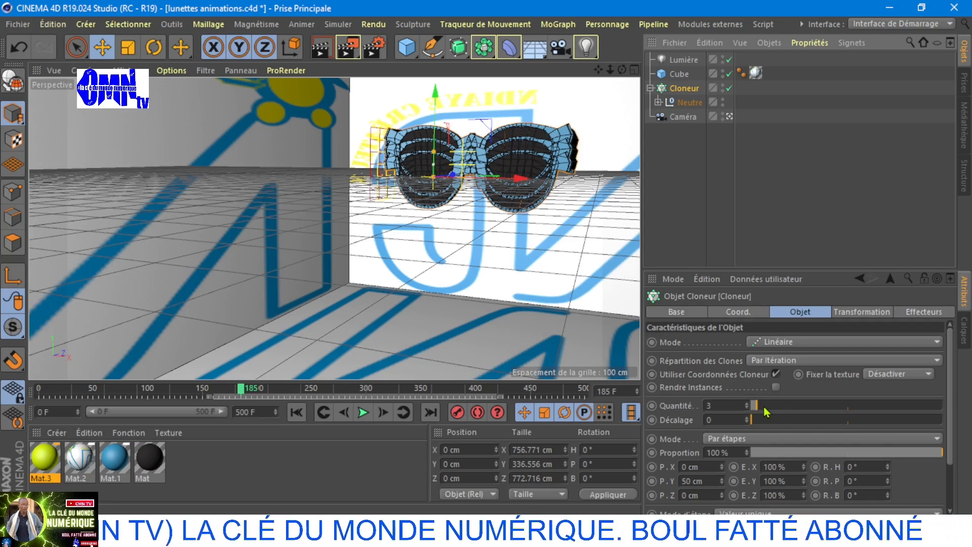
{"action": "mouse_move", "coordinate": [757, 411]}
{"action": "left_mouse_down"}
{"action": "mouse_move", "coordinate": [787, 411]}
{"action": "mouse_move", "coordinate": [759, 415]}
{"action": "left_mouse_up"}
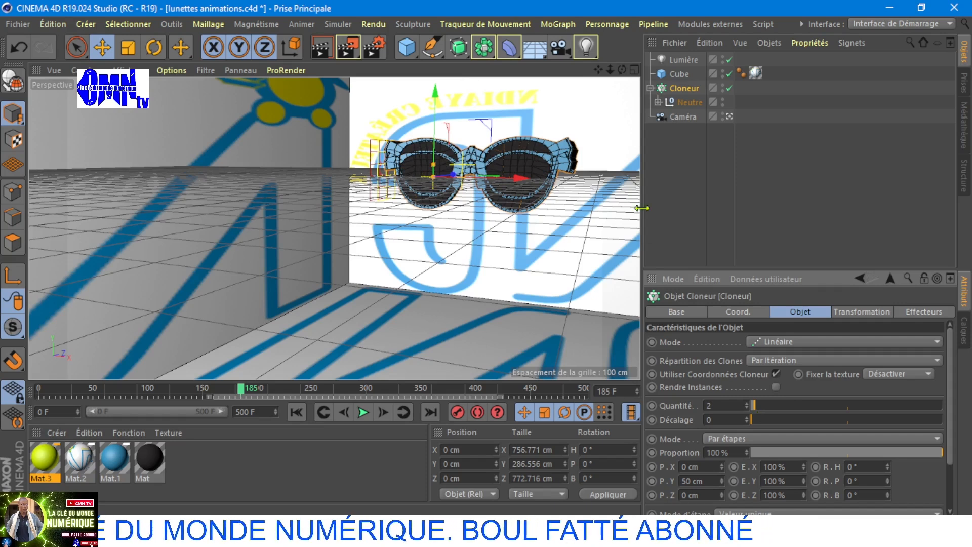
{"action": "left_click_drag", "start_coordinate": [610, 70], "coordinate": [582, 71]}
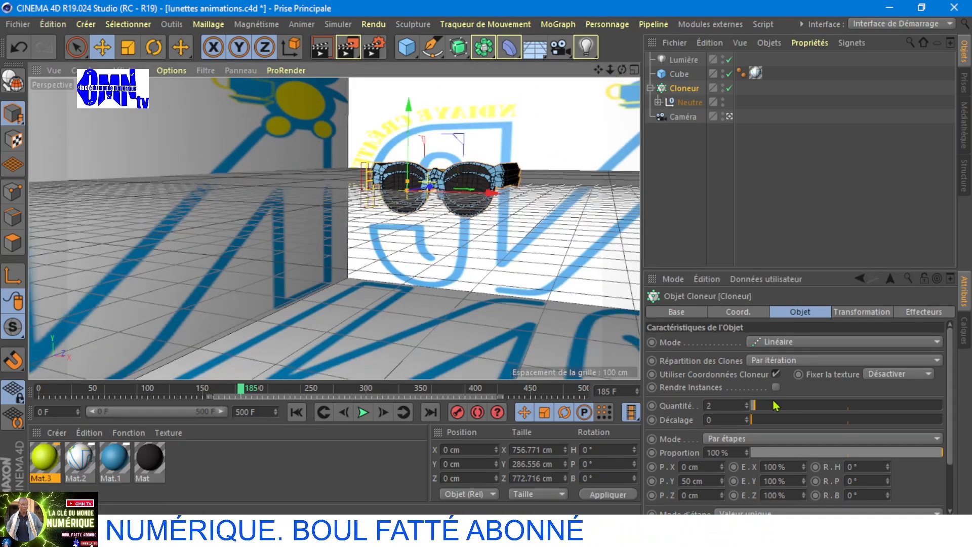
{"action": "mouse_move", "coordinate": [759, 409]}
{"action": "left_mouse_down"}
{"action": "mouse_move", "coordinate": [790, 410]}
{"action": "mouse_move", "coordinate": [756, 408]}
{"action": "mouse_move", "coordinate": [757, 417]}
{"action": "left_mouse_up"}
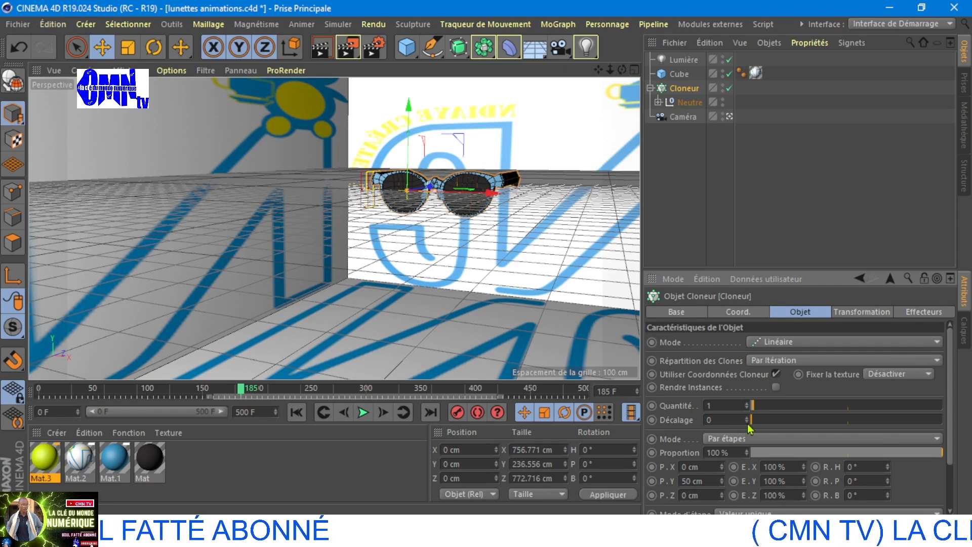
{"action": "mouse_move", "coordinate": [756, 423]}
{"action": "left_mouse_down"}
{"action": "mouse_move", "coordinate": [758, 406]}
{"action": "mouse_move", "coordinate": [769, 425]}
{"action": "mouse_move", "coordinate": [751, 426]}
{"action": "left_mouse_up"}
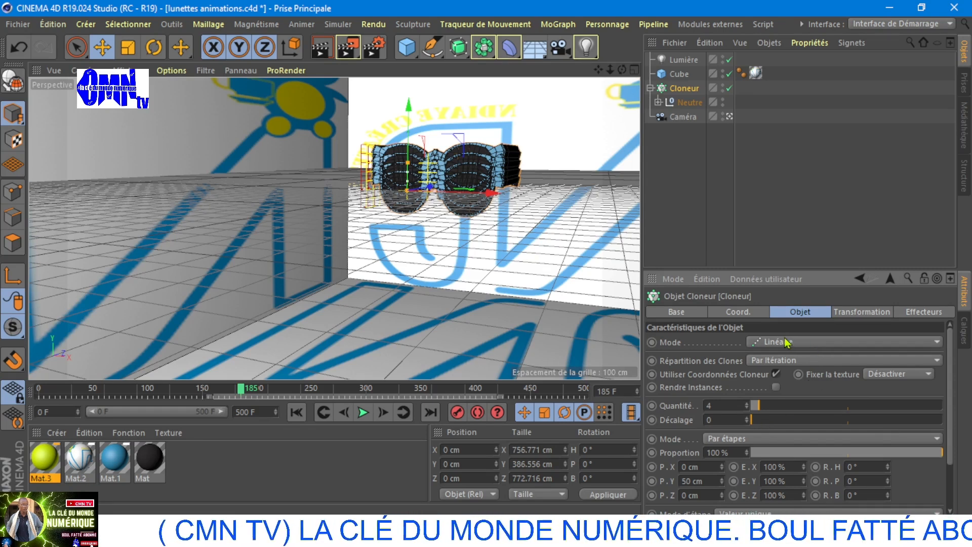
- Try an X scale of 1.03 on the Cloneur, and return it to 1
{"action": "left_click", "coordinate": [747, 318]}
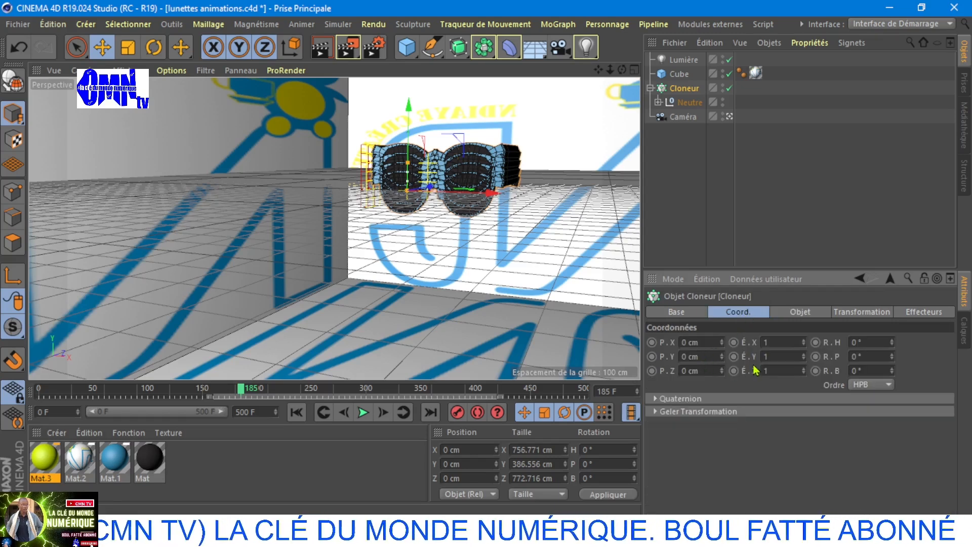
{"action": "left_click", "coordinate": [804, 342]}
{"action": "left_click", "coordinate": [804, 344]}
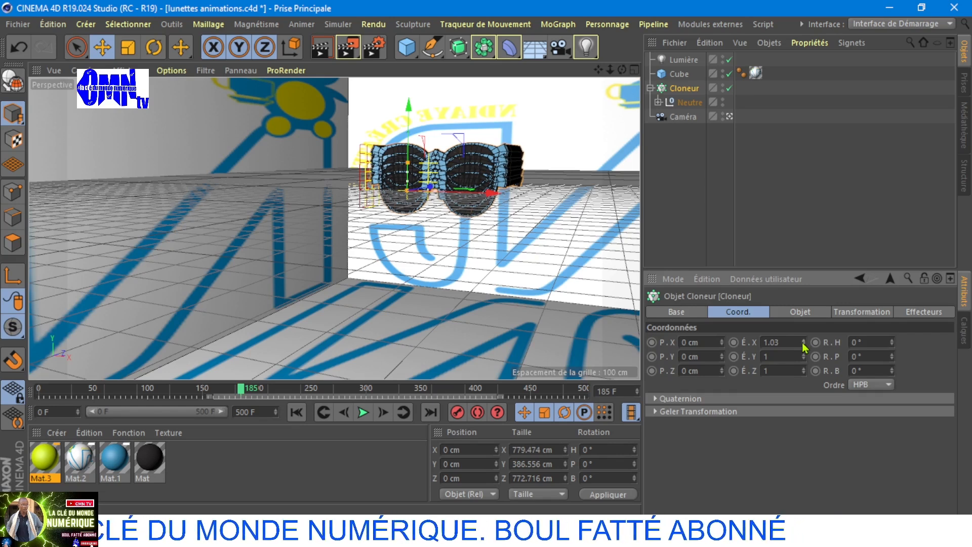
{"action": "left_click", "coordinate": [802, 349]}
{"action": "left_click", "coordinate": [803, 349]}
{"action": "left_click", "coordinate": [803, 349]}
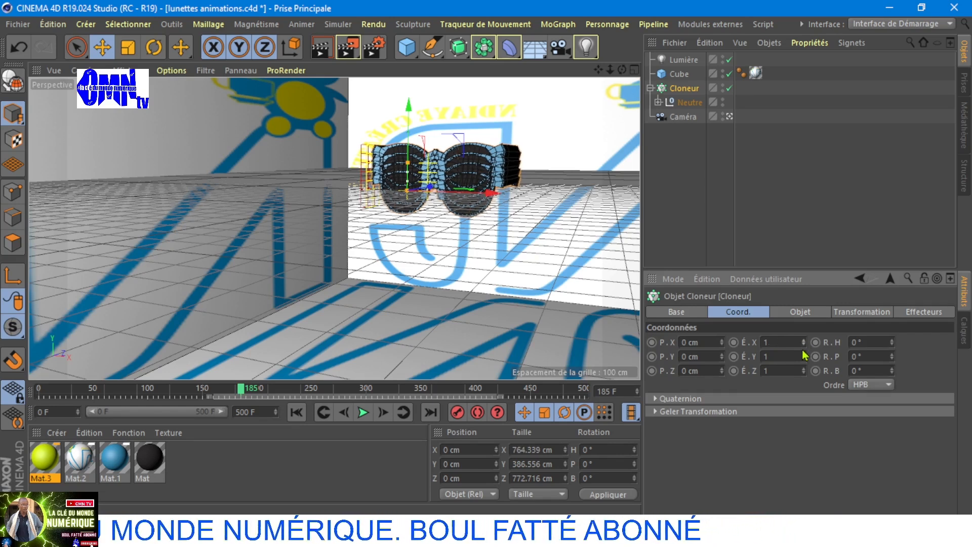
- Set the Cloneur's X position to 9 cm
{"action": "left_click", "coordinate": [721, 340]}
{"action": "left_click", "coordinate": [721, 340]}
{"action": "left_click", "coordinate": [721, 341]}
{"action": "left_click", "coordinate": [721, 340]}
{"action": "left_click", "coordinate": [721, 340]}
{"action": "left_click", "coordinate": [722, 340]}
{"action": "left_click", "coordinate": [721, 341]}
{"action": "left_click", "coordinate": [722, 341]}
{"action": "left_click", "coordinate": [722, 340]}
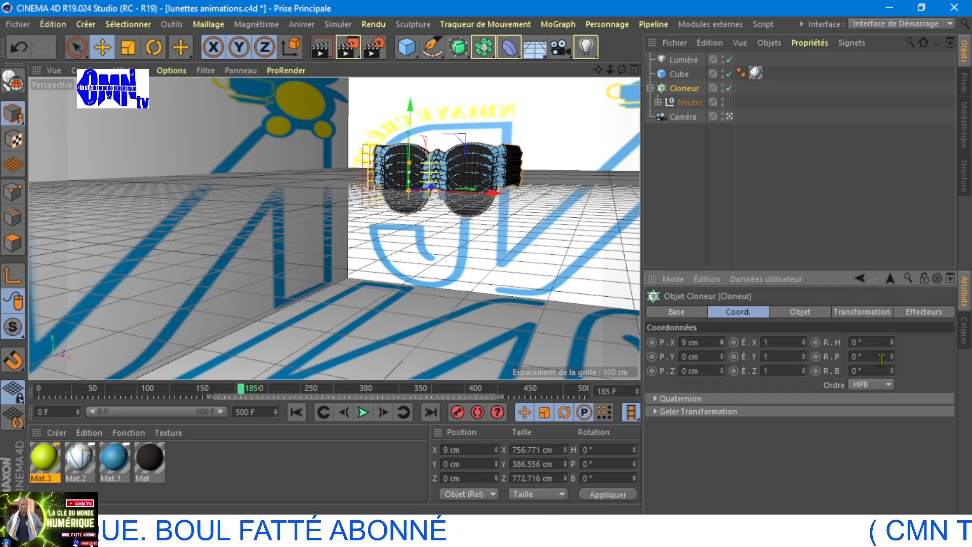
- Try a heading rotation of 6° on the Cloneur, and undo both the rotation and the X position change
{"action": "left_click", "coordinate": [891, 343]}
{"action": "left_click", "coordinate": [891, 343]}
{"action": "left_click", "coordinate": [891, 342]}
{"action": "left_click", "coordinate": [892, 342]}
{"action": "left_click", "coordinate": [892, 343]}
{"action": "left_click", "coordinate": [891, 342]}
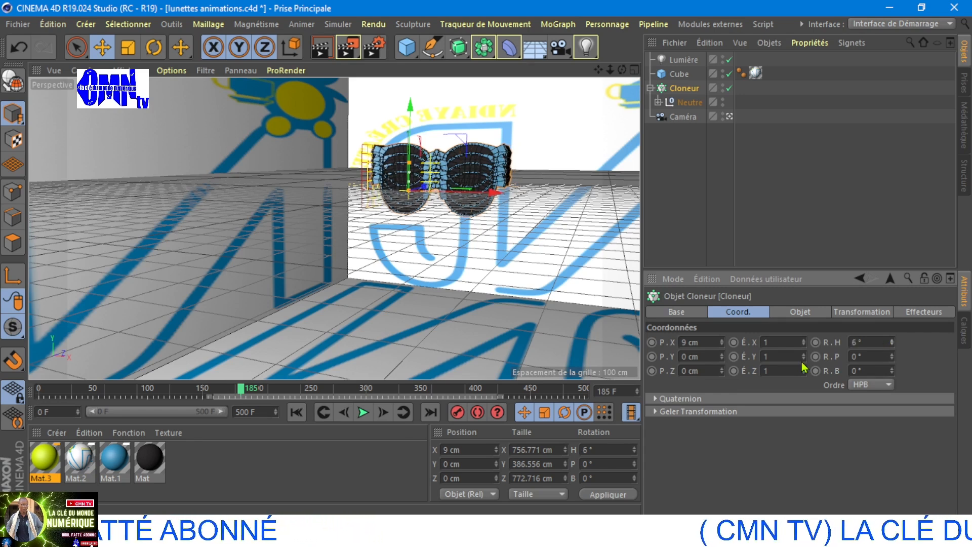
{"action": "key", "text": "ctrl+z"}
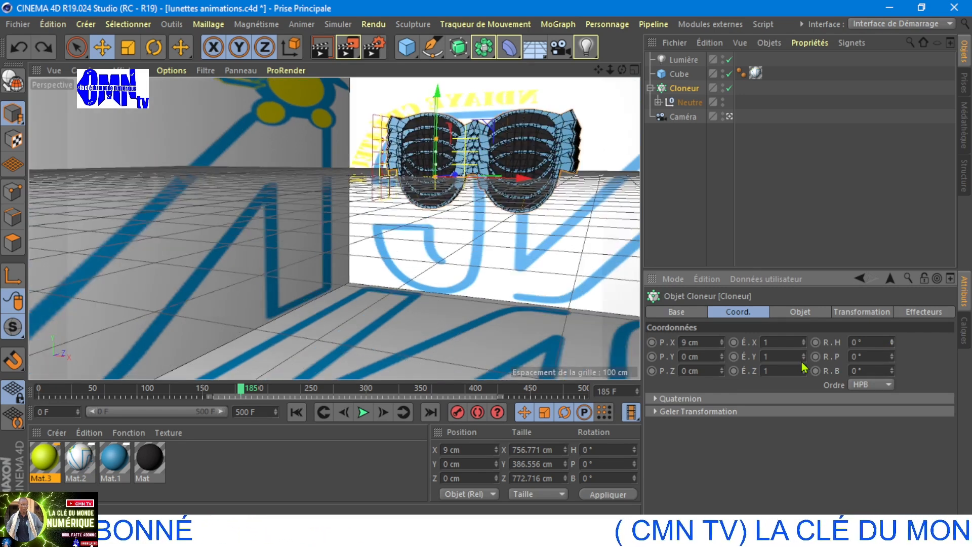
{"action": "key", "text": "ctrl+z"}
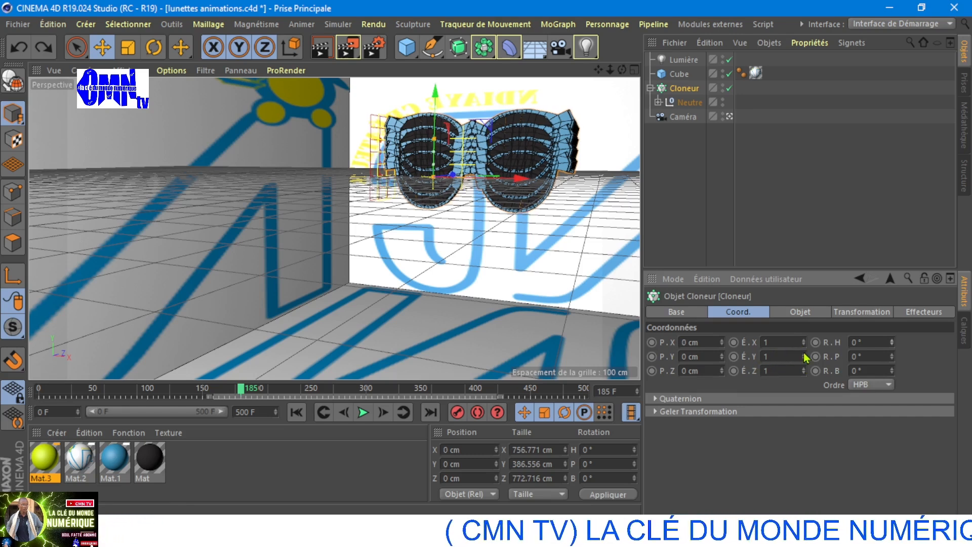
- Try a Y scale of 1.43 on the Cloneur, and undo it
{"action": "left_click_drag", "start_coordinate": [806, 357], "coordinate": [807, 358]}
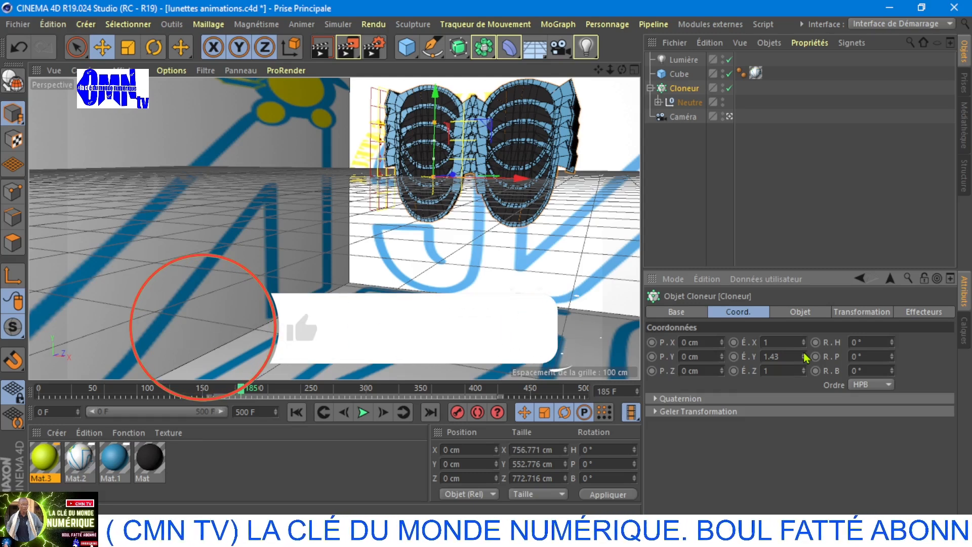
{"action": "key", "text": "ctrl+z"}
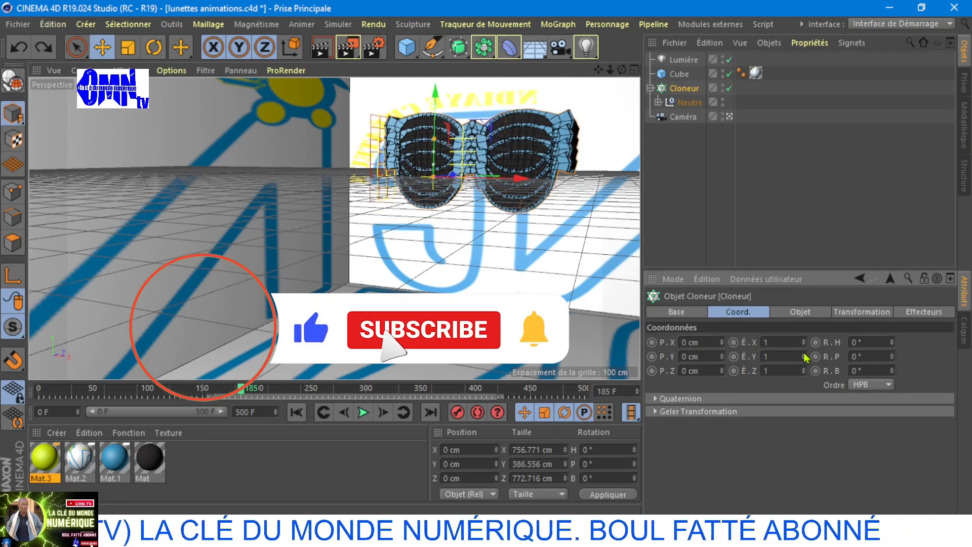
- Try the Objet clone mode on the Cloneur, and set the mode back to Linéaire
{"action": "left_click", "coordinate": [809, 316]}
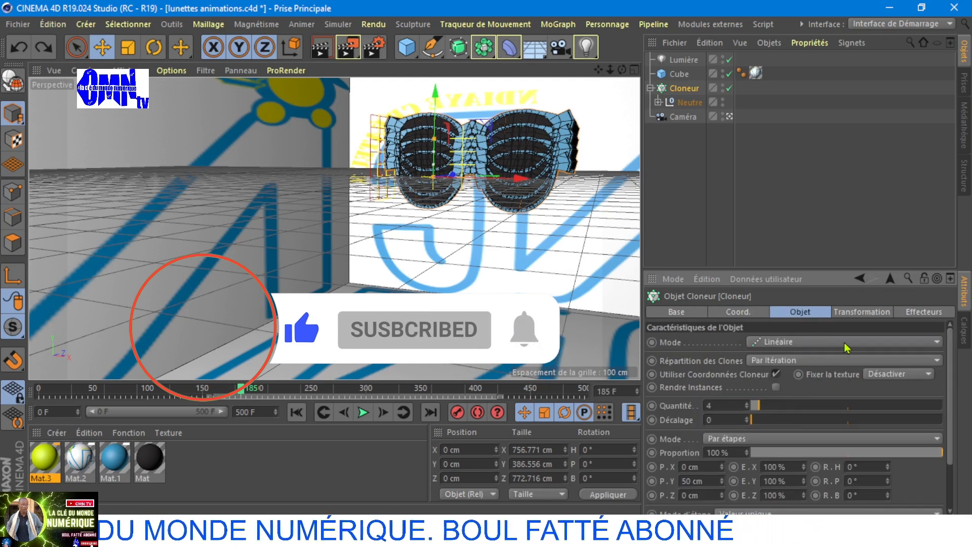
{"action": "left_click", "coordinate": [934, 344]}
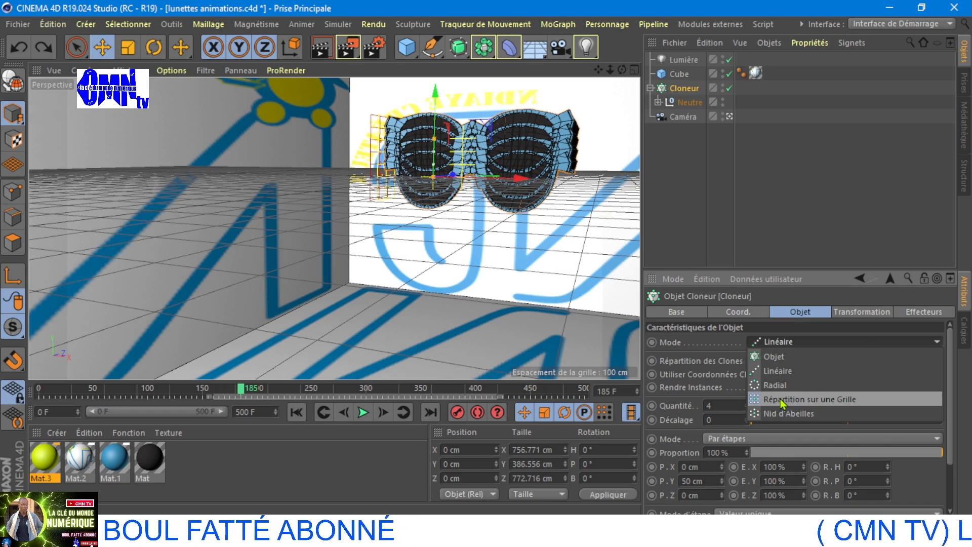
{"action": "left_click", "coordinate": [781, 360]}
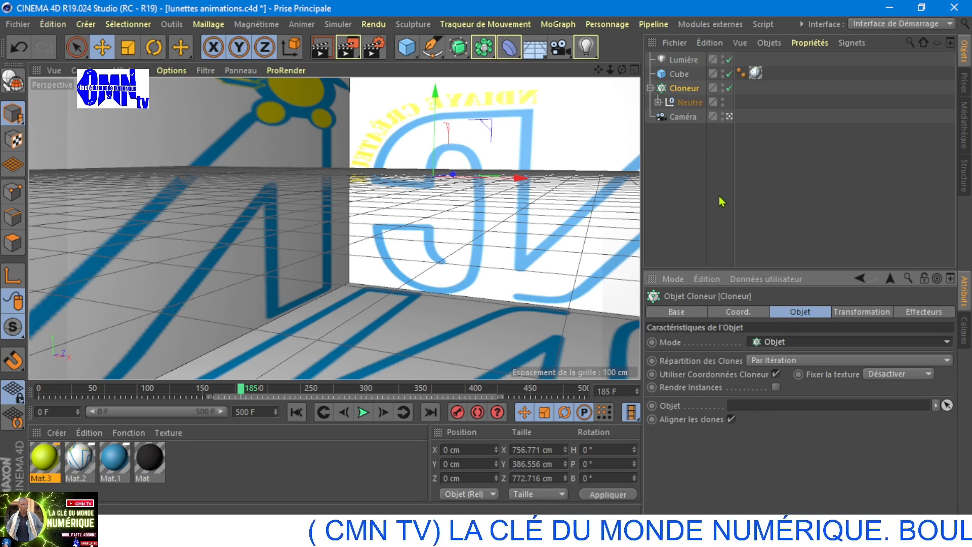
{"action": "left_click", "coordinate": [934, 342]}
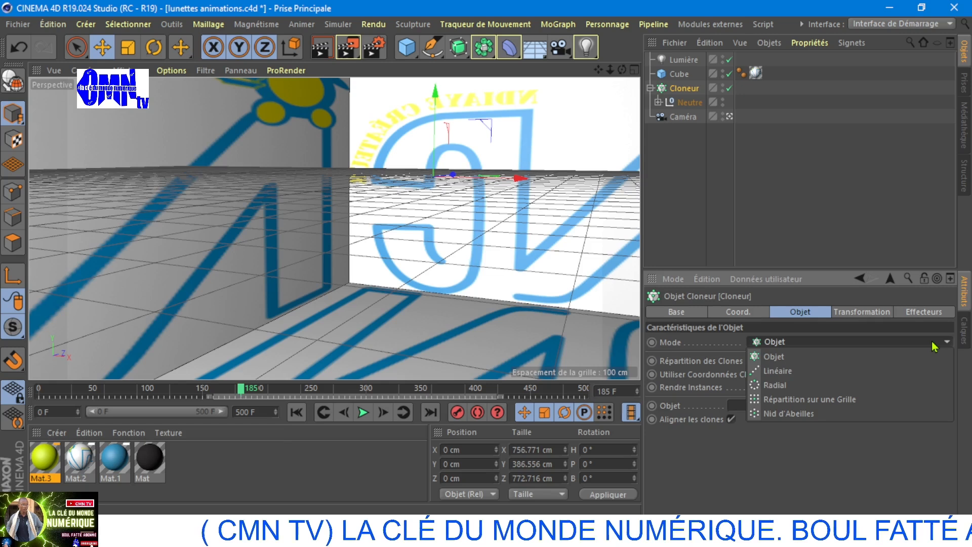
{"action": "left_click", "coordinate": [792, 379]}
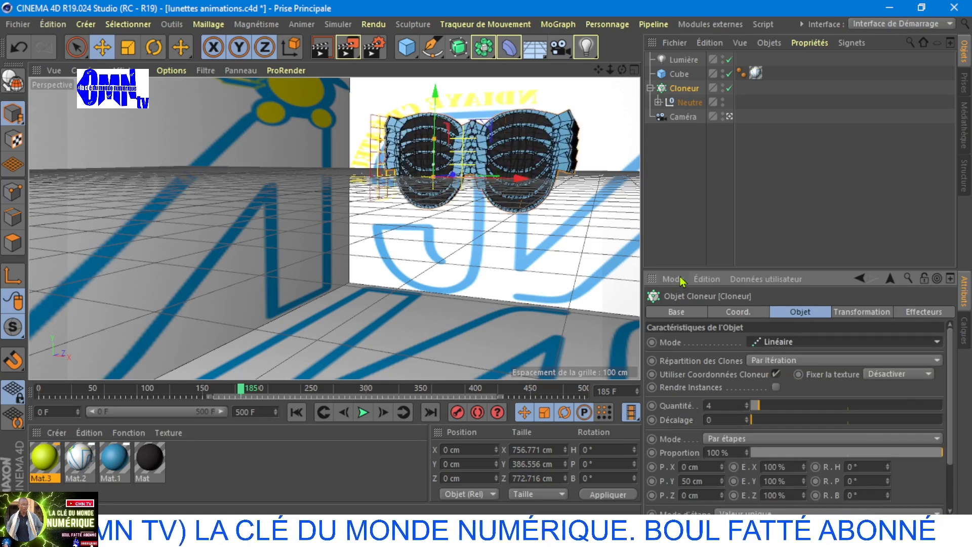
- Switch the Cloneur to Radial mode and enlarge the ring of glasses to a radius of 463 cm
{"action": "left_click", "coordinate": [885, 348]}
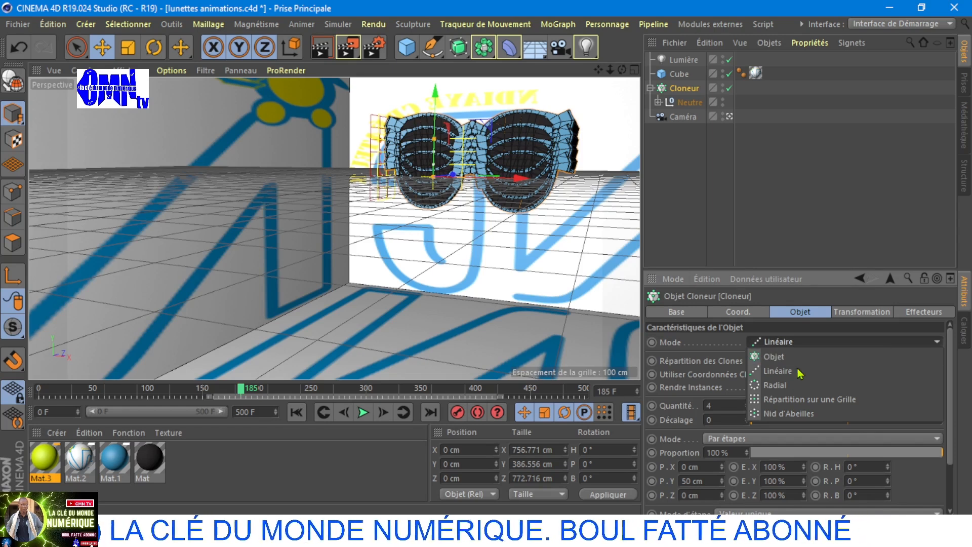
{"action": "left_click", "coordinate": [774, 386]}
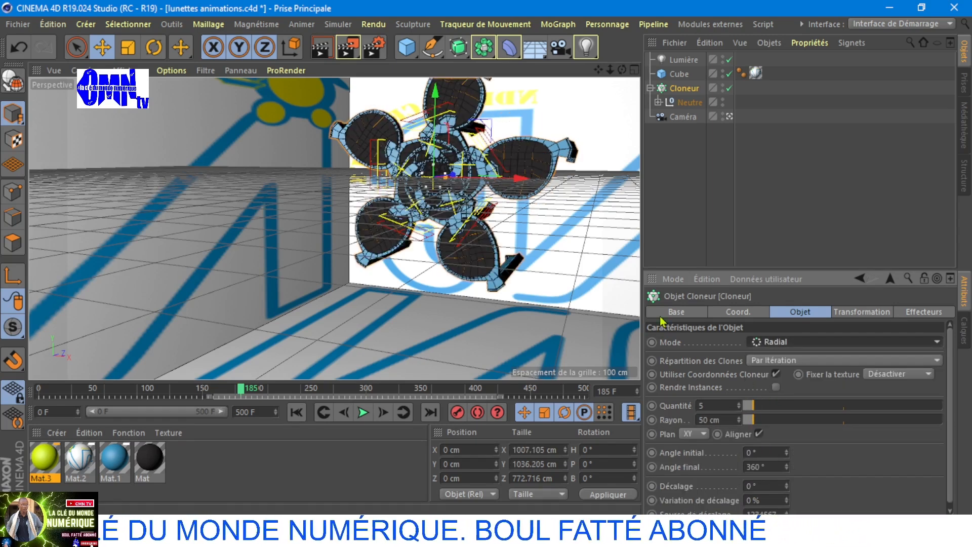
{"action": "mouse_move", "coordinate": [756, 424]}
{"action": "left_mouse_down"}
{"action": "mouse_move", "coordinate": [865, 422]}
{"action": "mouse_move", "coordinate": [838, 421]}
{"action": "left_mouse_up"}
{"action": "left_click", "coordinate": [757, 433]}
{"action": "left_click_drag", "start_coordinate": [610, 70], "coordinate": [549, 71]}
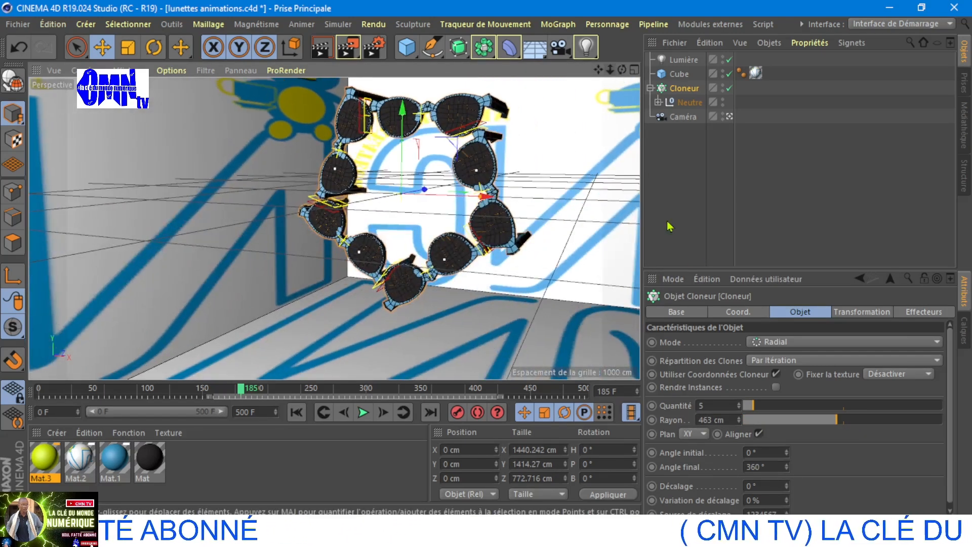
- Switch the Cloneur to Répartition sur une Grille mode, test several X clone counts and settle on 1
{"action": "left_click", "coordinate": [917, 344]}
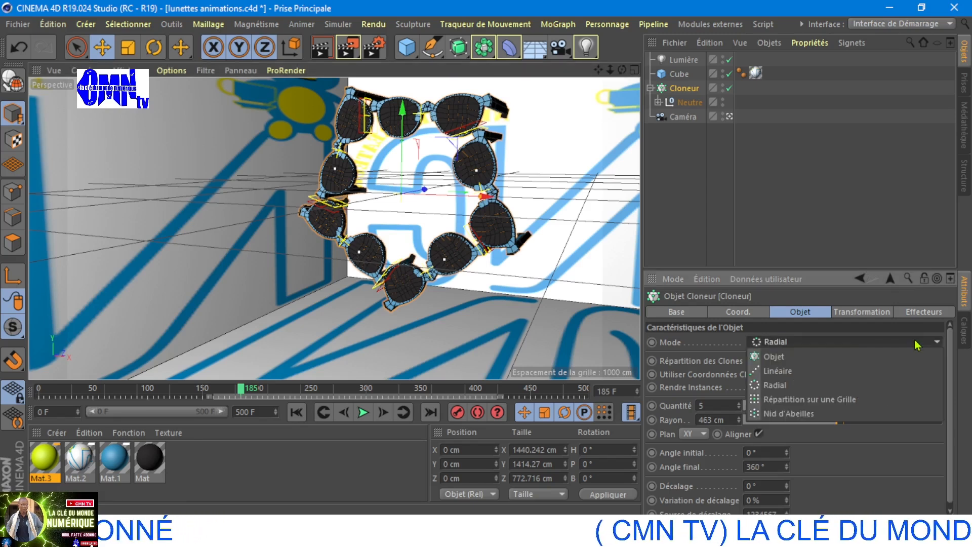
{"action": "left_click", "coordinate": [804, 403]}
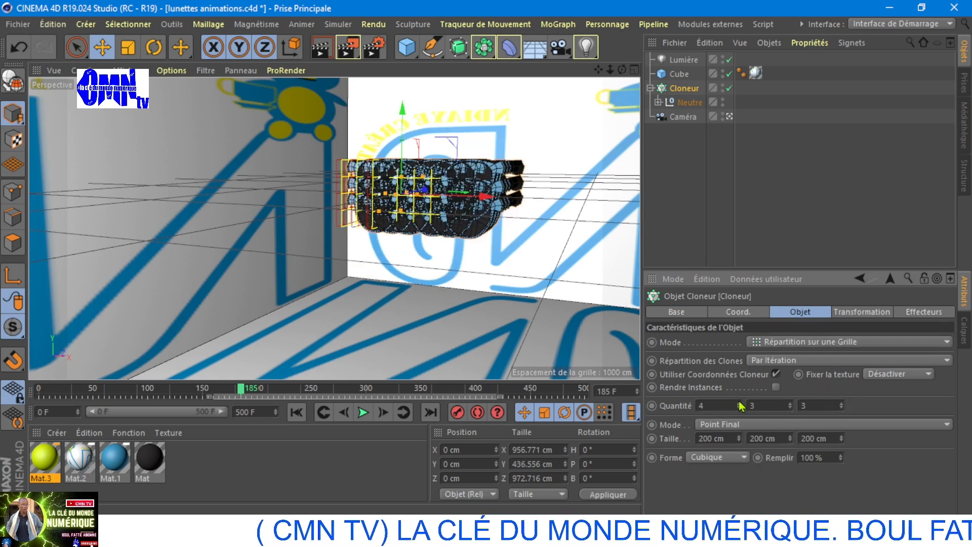
{"action": "left_click", "coordinate": [740, 402]}
{"action": "left_click", "coordinate": [739, 408]}
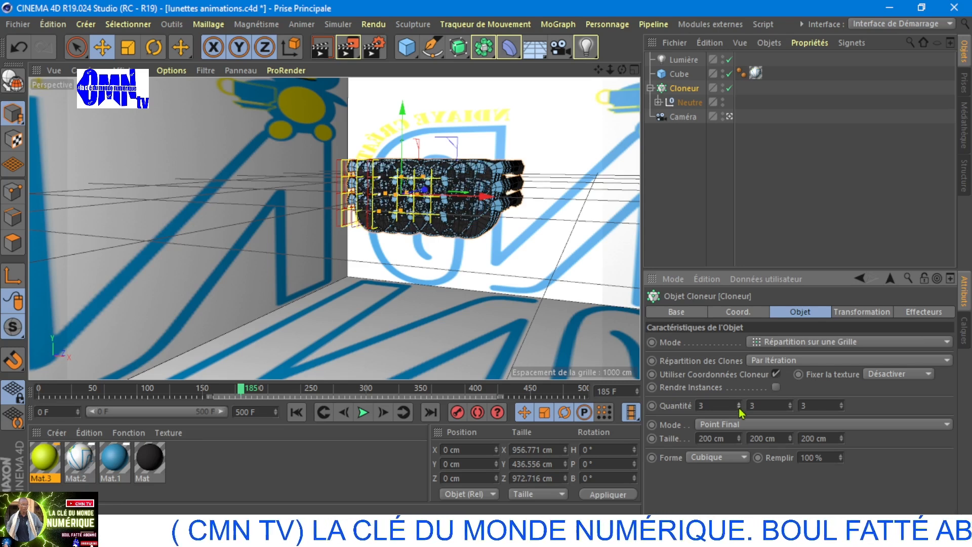
{"action": "left_click", "coordinate": [739, 408]}
{"action": "left_click", "coordinate": [738, 408]}
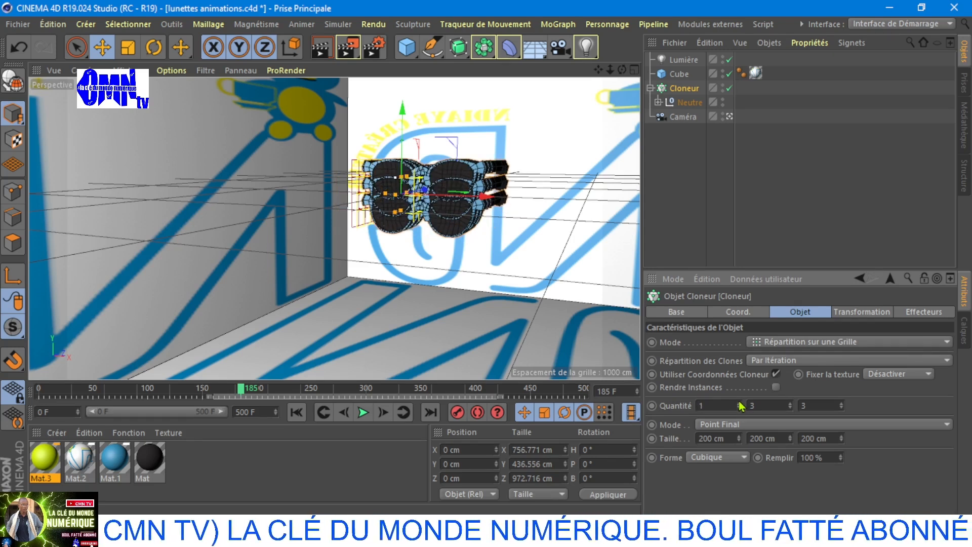
{"action": "left_click", "coordinate": [739, 405]}
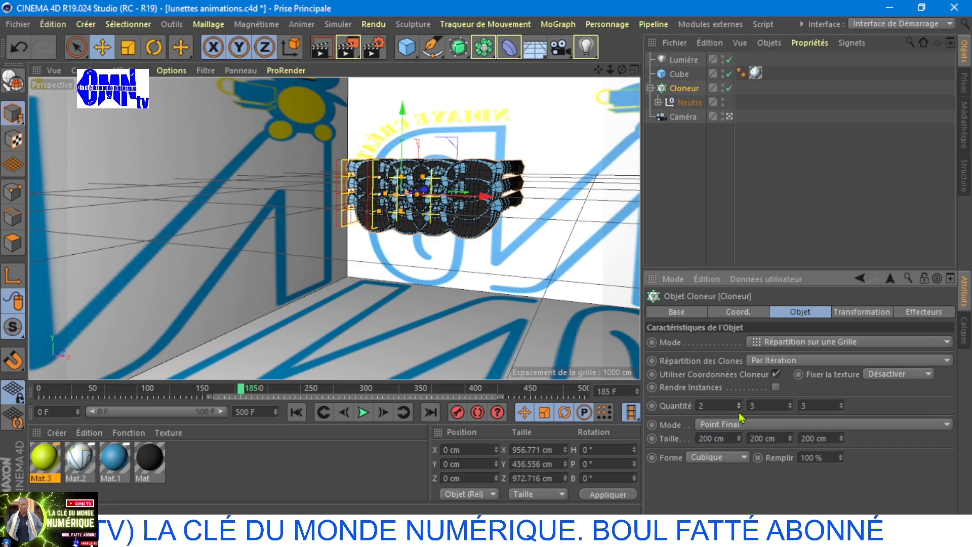
{"action": "left_click", "coordinate": [739, 408]}
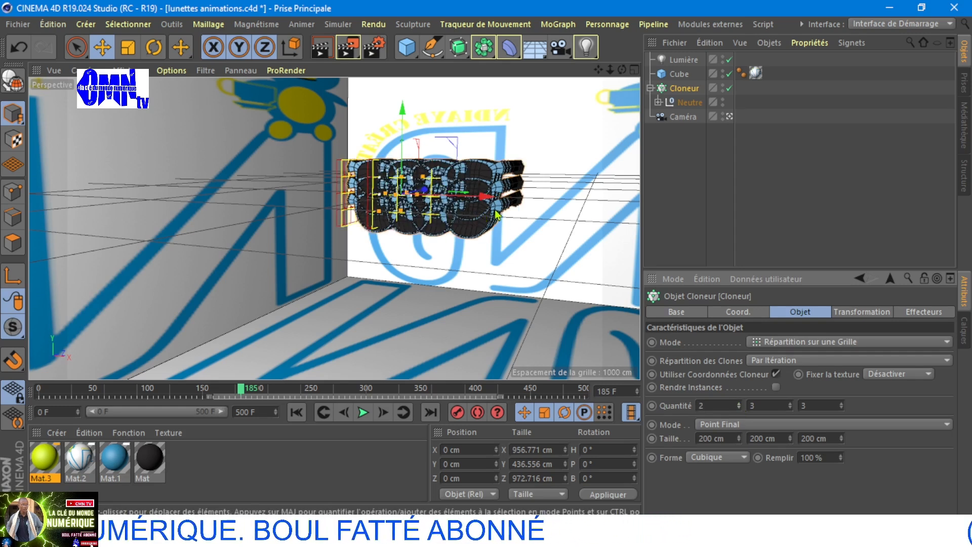
{"action": "left_click", "coordinate": [739, 409]}
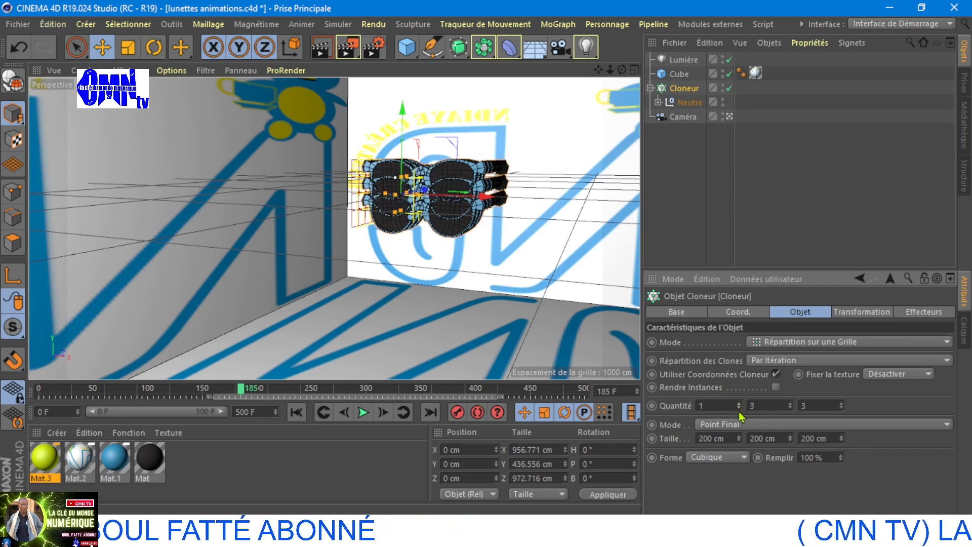
- Set the grid's Y clone count to 5
{"action": "left_click", "coordinate": [790, 404]}
{"action": "left_click", "coordinate": [790, 404]}
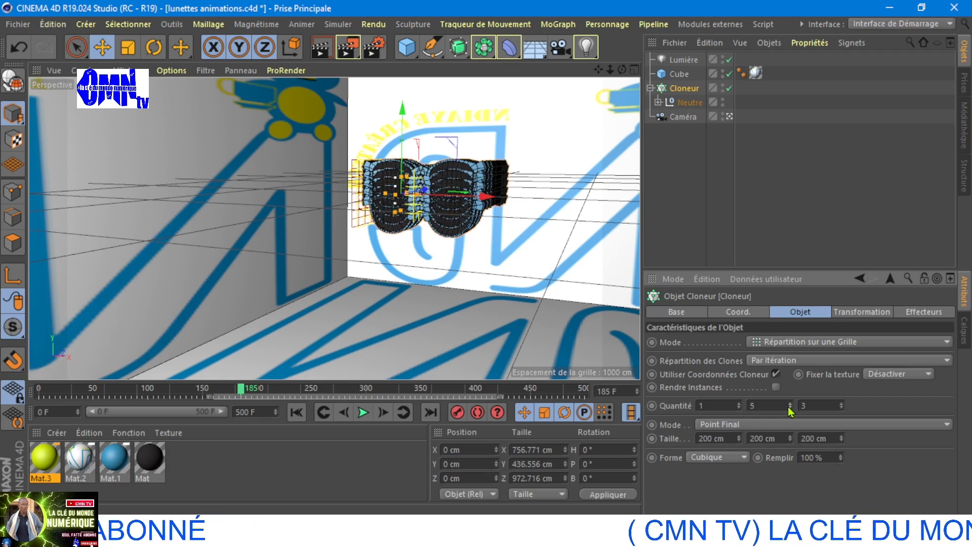
- Test several Y clone counts for the grid, including 7 and 1, and settle on 2
{"action": "left_click", "coordinate": [789, 405]}
{"action": "left_click", "coordinate": [789, 405]}
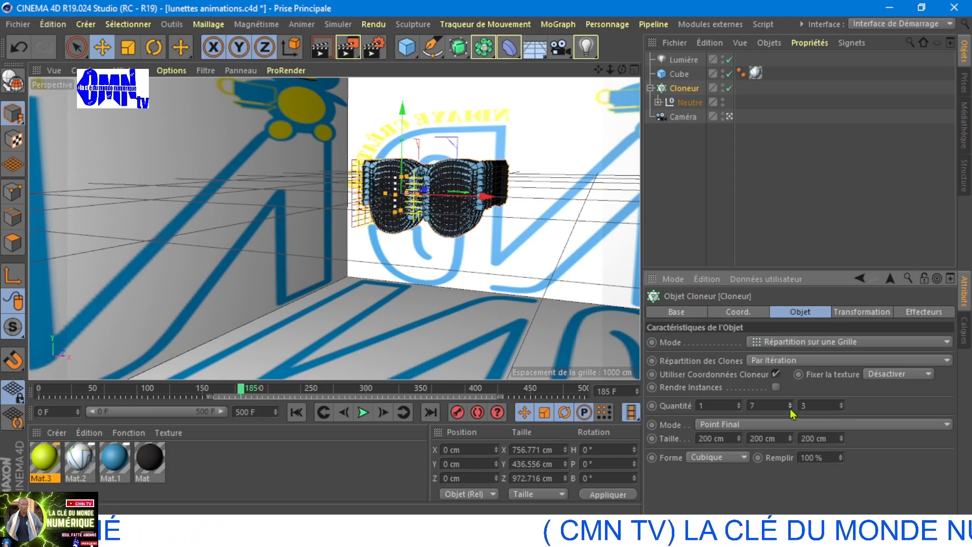
{"action": "left_click", "coordinate": [790, 408]}
{"action": "left_click", "coordinate": [790, 408]}
{"action": "left_click", "coordinate": [790, 408]}
{"action": "left_click", "coordinate": [790, 408]}
{"action": "left_click", "coordinate": [790, 407]}
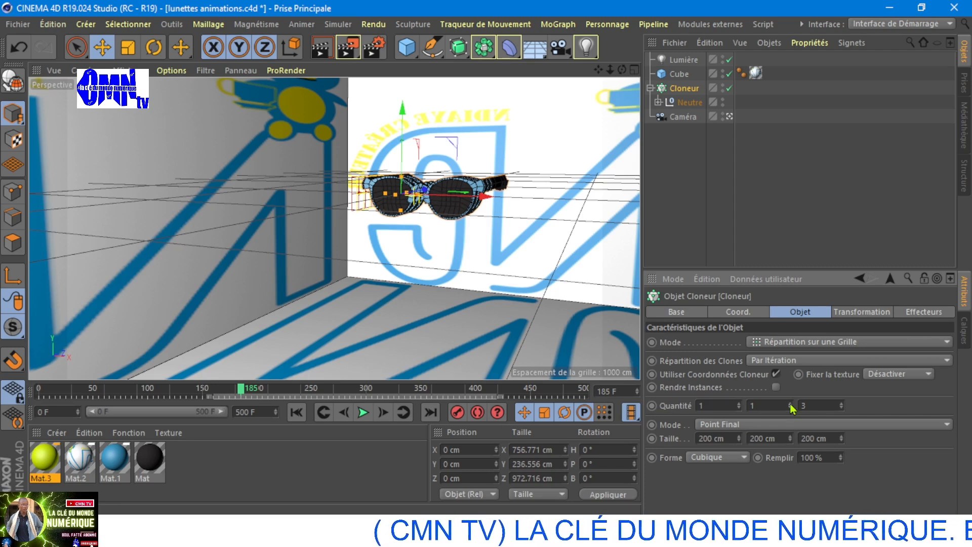
{"action": "left_click", "coordinate": [790, 403]}
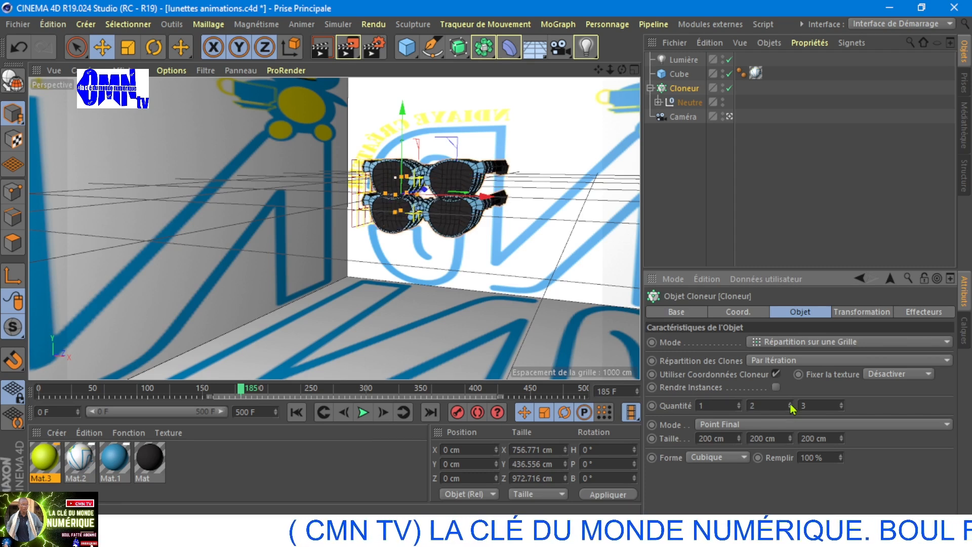
- Test several Z clone counts up to 5, settle on 1, and reselect the Répartition sur une Grille mode
{"action": "left_click", "coordinate": [840, 409]}
{"action": "left_click", "coordinate": [840, 409]}
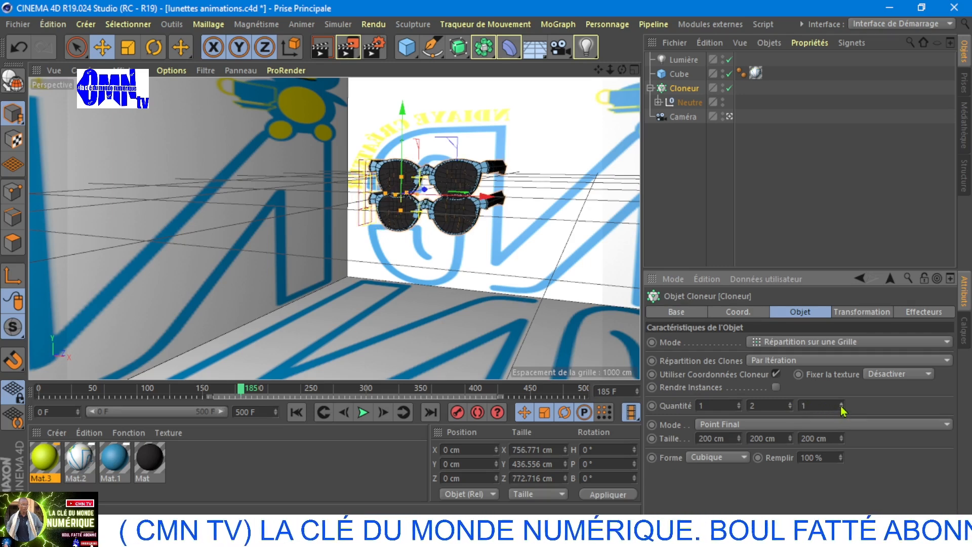
{"action": "left_click", "coordinate": [840, 403]}
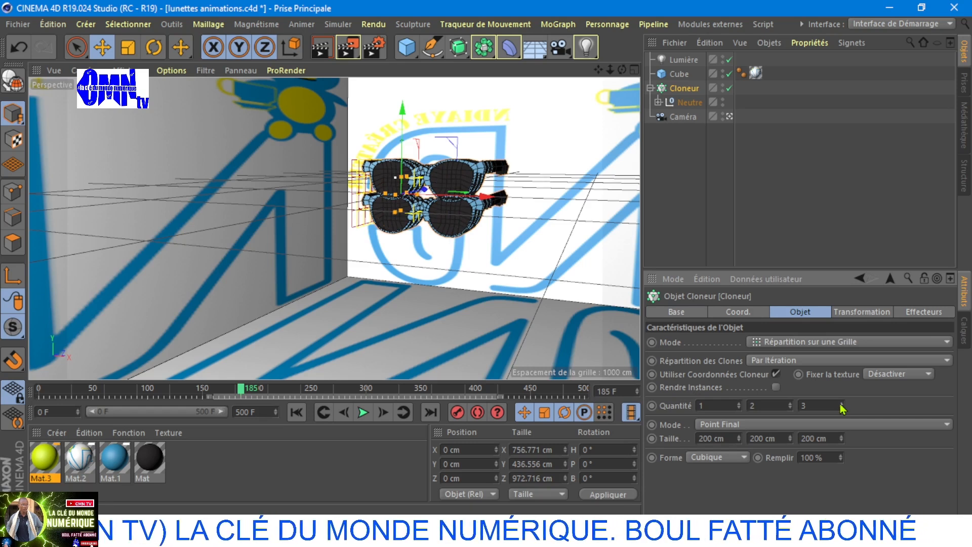
{"action": "left_click", "coordinate": [841, 408]}
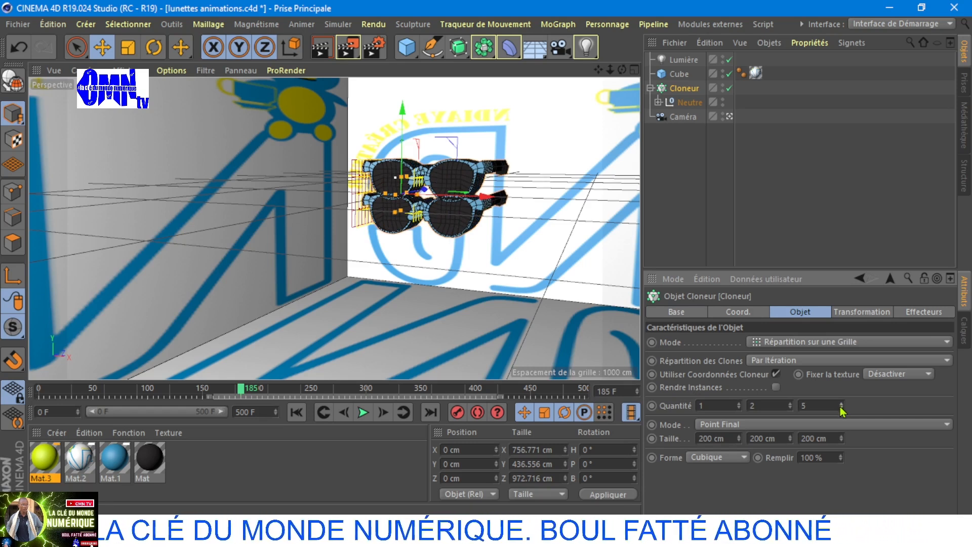
{"action": "left_click", "coordinate": [840, 408]}
{"action": "left_click", "coordinate": [842, 409]}
{"action": "left_click", "coordinate": [842, 409]}
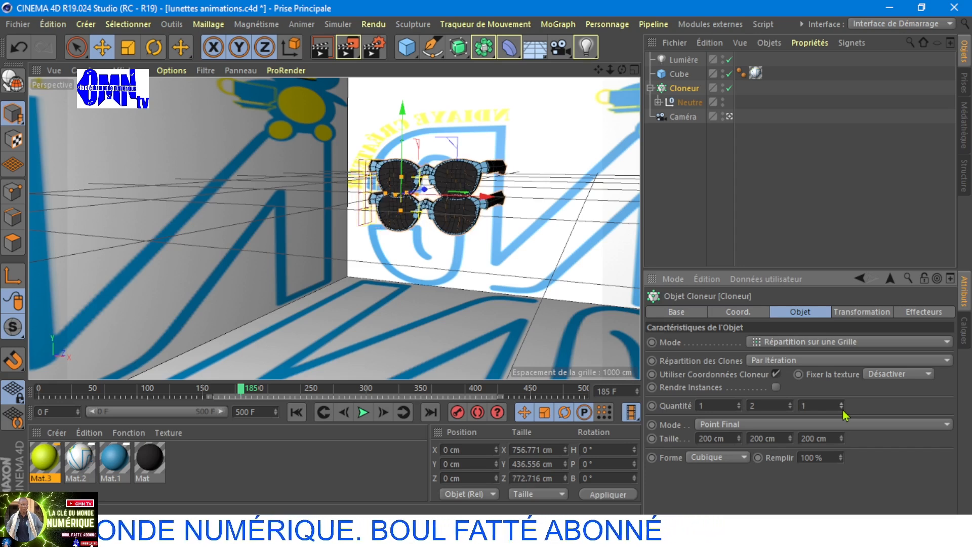
{"action": "left_click", "coordinate": [791, 403]}
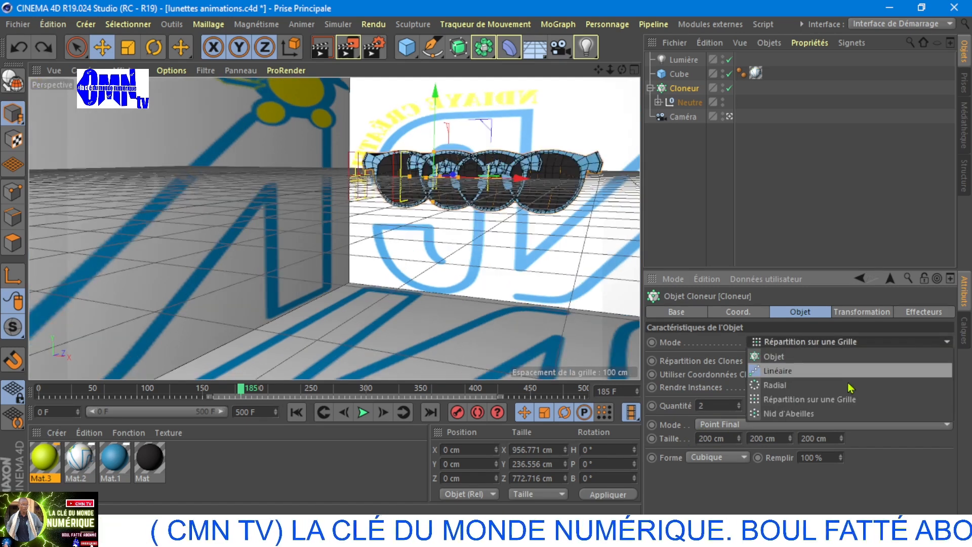
{"action": "left_click", "coordinate": [832, 399]}
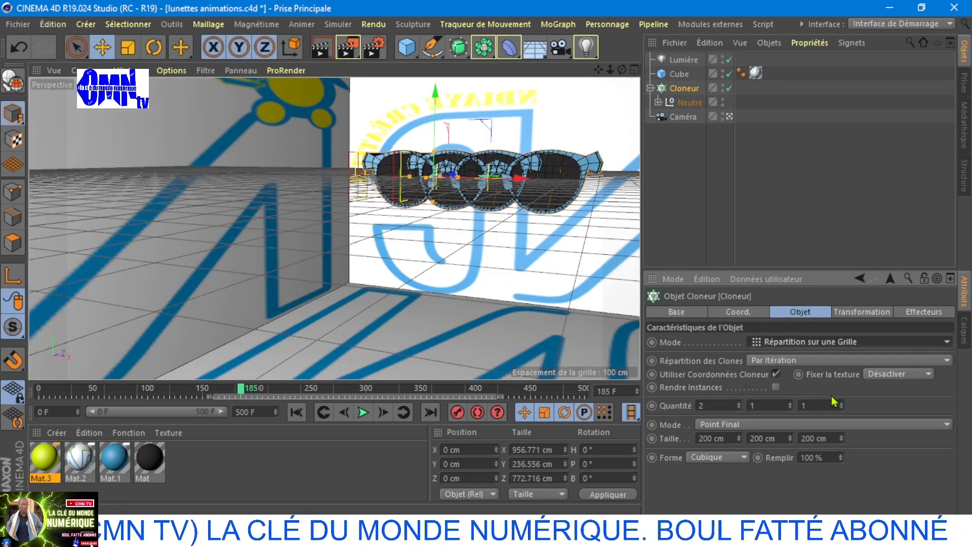
- Switch the Cloneur to Radial mode and keyframe a clone count of 0 at frame 185
{"action": "left_click", "coordinate": [938, 344]}
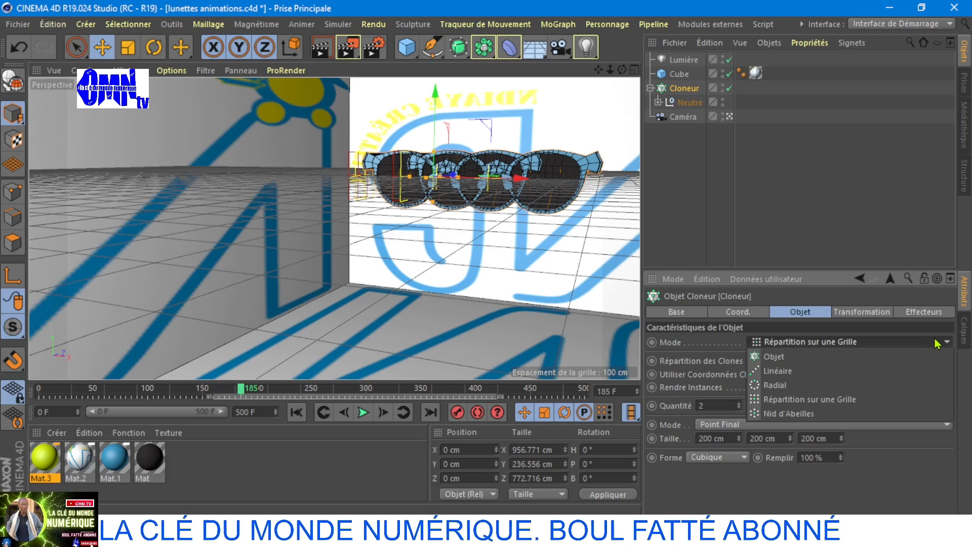
{"action": "left_click", "coordinate": [834, 390]}
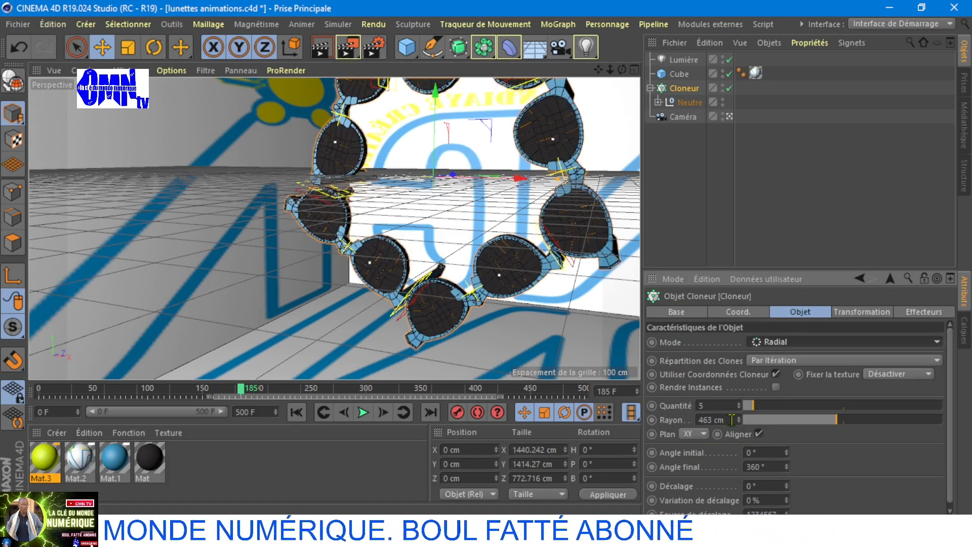
{"action": "mouse_move", "coordinate": [753, 404]}
{"action": "left_mouse_down"}
{"action": "mouse_move", "coordinate": [809, 407]}
{"action": "mouse_move", "coordinate": [742, 400]}
{"action": "left_mouse_up"}
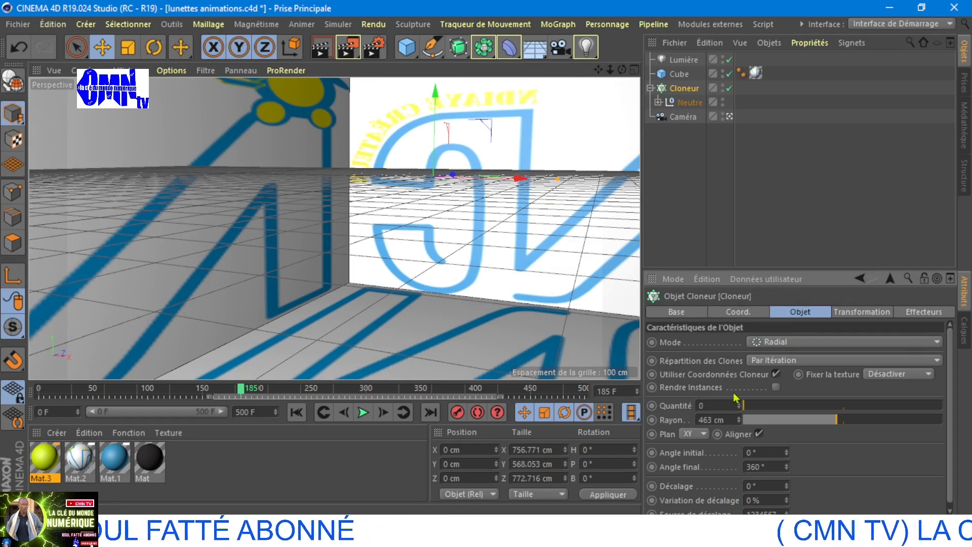
{"action": "left_click_drag", "start_coordinate": [610, 70], "coordinate": [334, 228]}
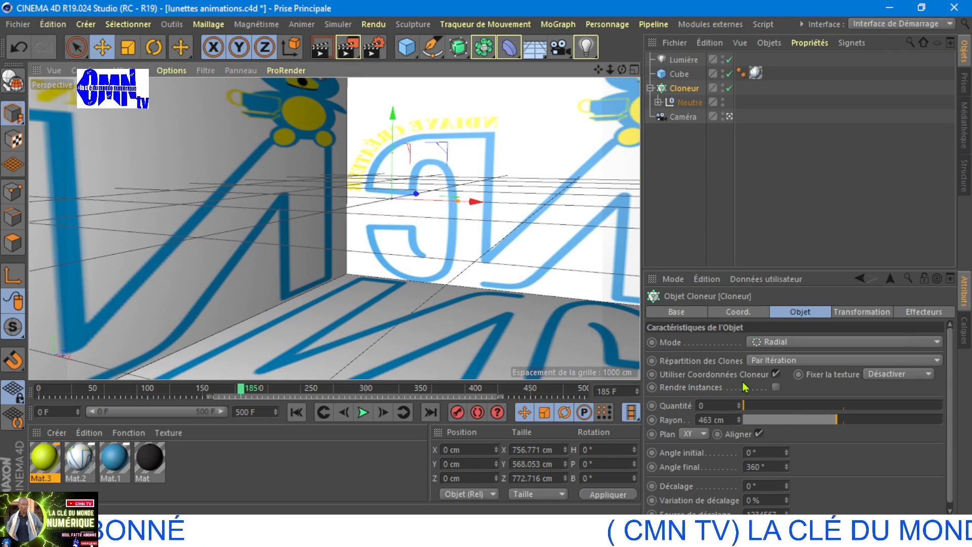
{"action": "mouse_move", "coordinate": [747, 405]}
{"action": "left_mouse_down"}
{"action": "mouse_move", "coordinate": [769, 405]}
{"action": "mouse_move", "coordinate": [743, 404]}
{"action": "left_mouse_up"}
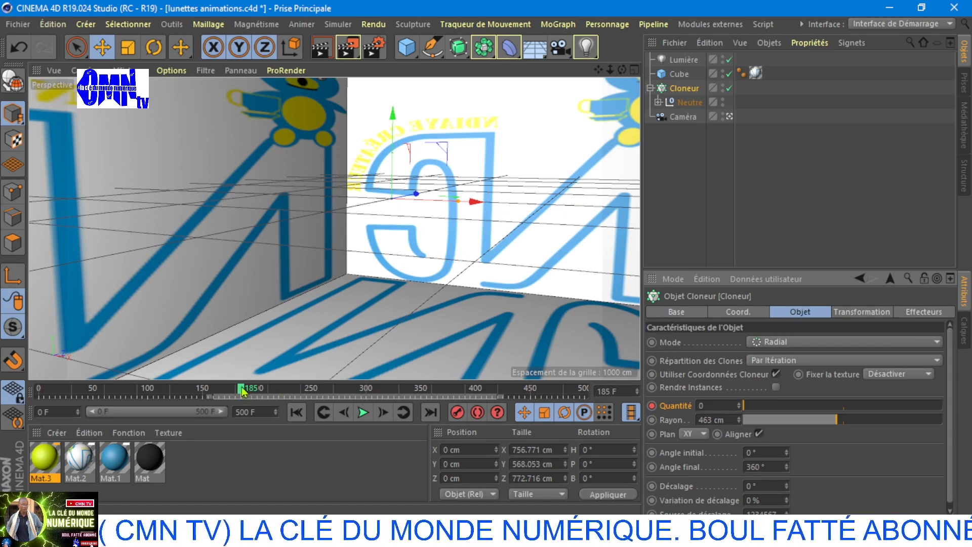
- Keyframe a radial clone count of 5 at frame 307 and enlarge the ring's radius to 665 cm
{"action": "left_click_drag", "start_coordinate": [242, 390], "coordinate": [376, 401]}
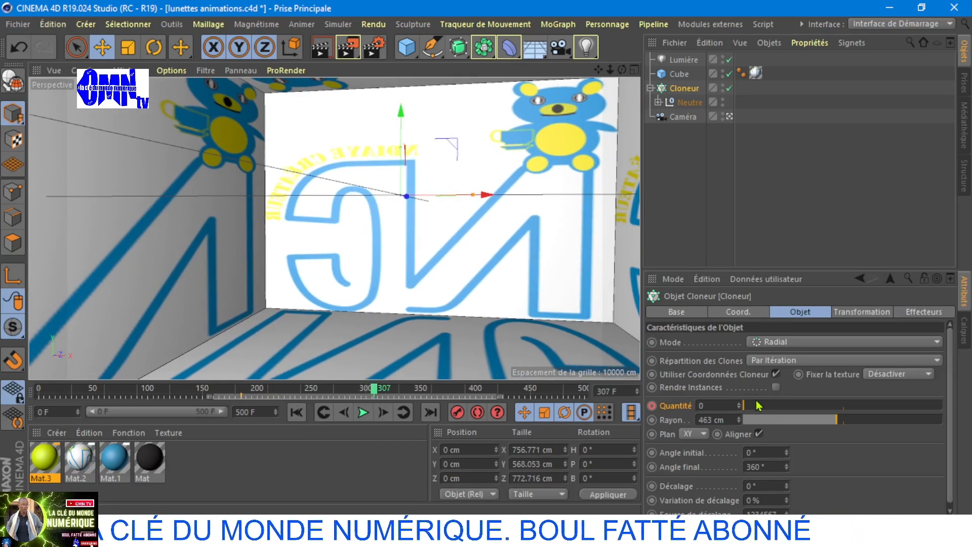
{"action": "mouse_move", "coordinate": [747, 408]}
{"action": "left_mouse_down"}
{"action": "mouse_move", "coordinate": [774, 408]}
{"action": "mouse_move", "coordinate": [756, 408]}
{"action": "left_mouse_up"}
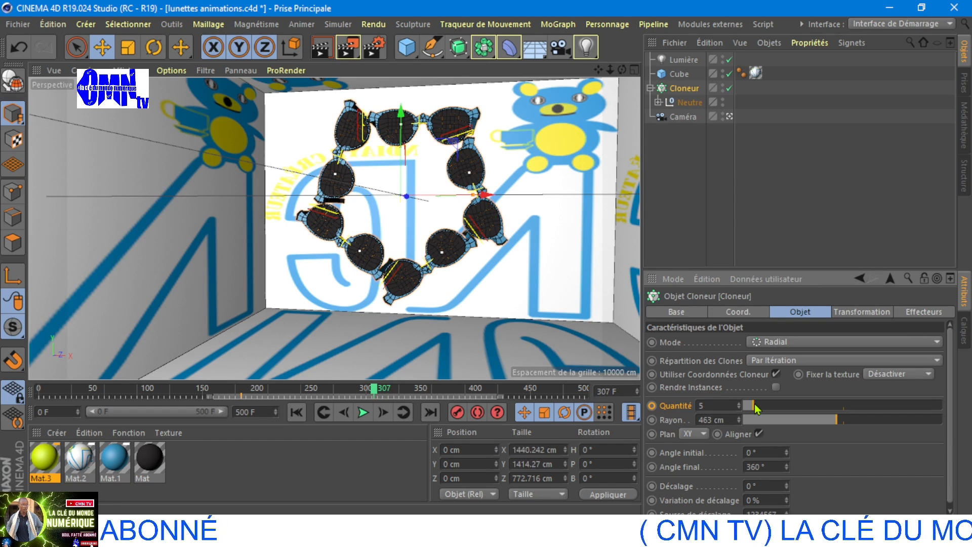
{"action": "mouse_move", "coordinate": [838, 422]}
{"action": "left_mouse_down"}
{"action": "mouse_move", "coordinate": [826, 422]}
{"action": "mouse_move", "coordinate": [876, 425]}
{"action": "left_mouse_up"}
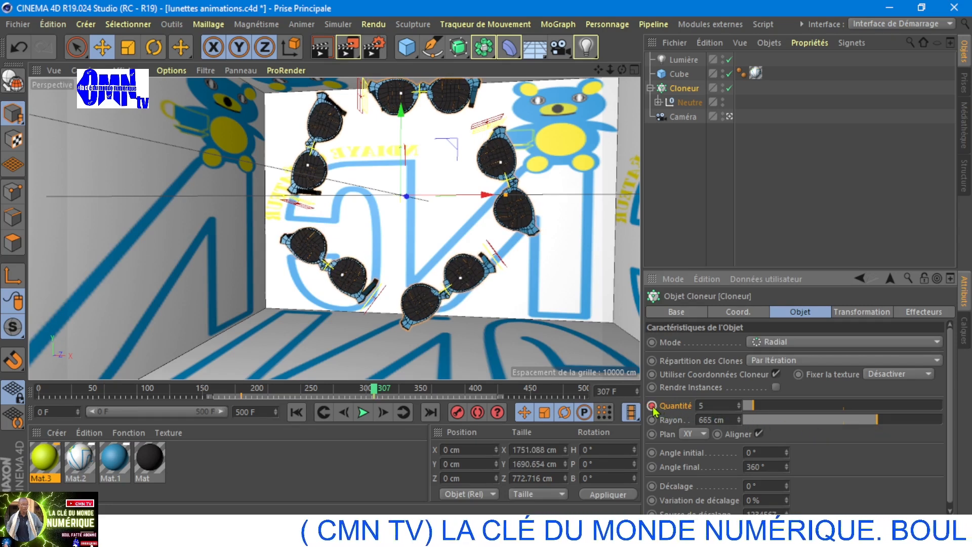
- Play back the clone count animation from frame 164 to about frame 306
{"action": "left_click_drag", "start_coordinate": [373, 389], "coordinate": [217, 388]}
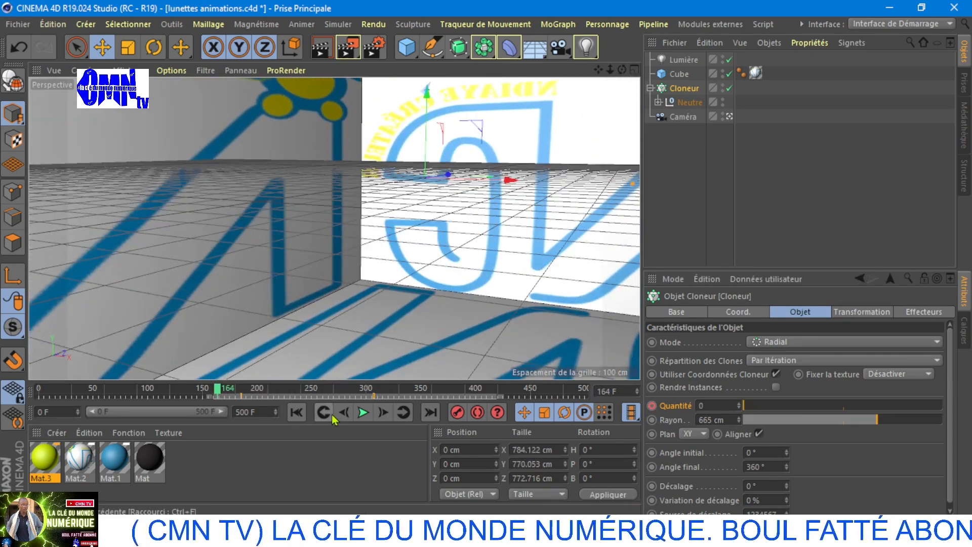
{"action": "left_click", "coordinate": [363, 412]}
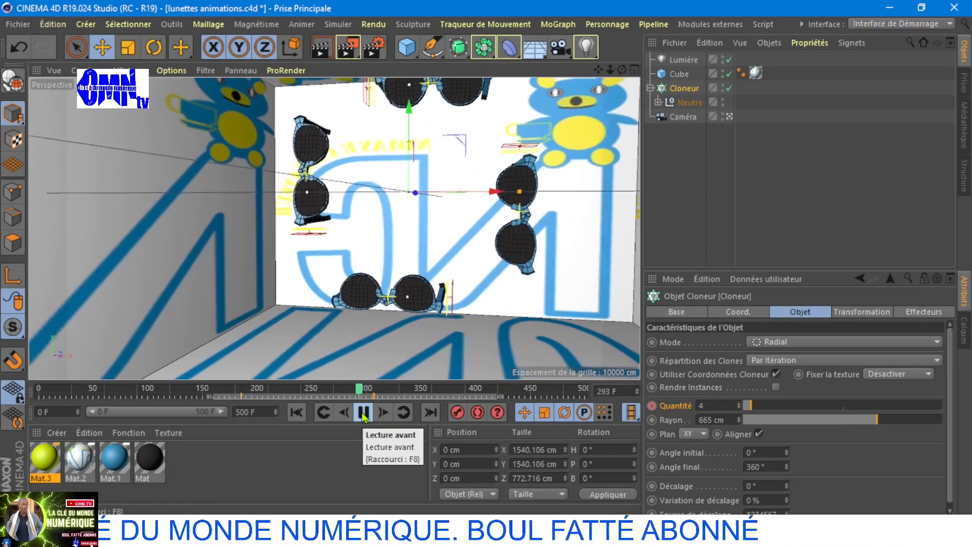
{"action": "left_click", "coordinate": [363, 413]}
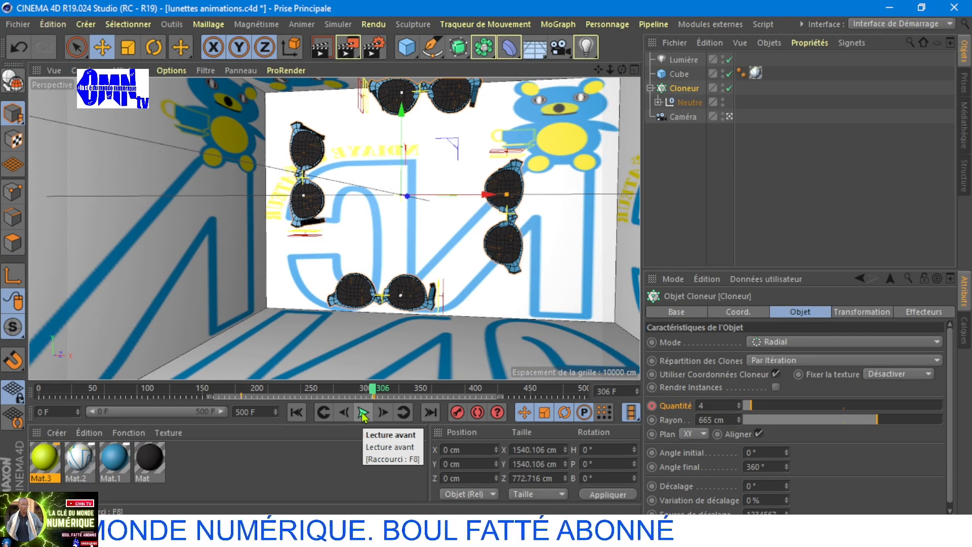
- Switch the Cloneur to Répartition sur une Grille with Par Étape sizing and widen the Y spacing to 311 cm
{"action": "left_click", "coordinate": [936, 343]}
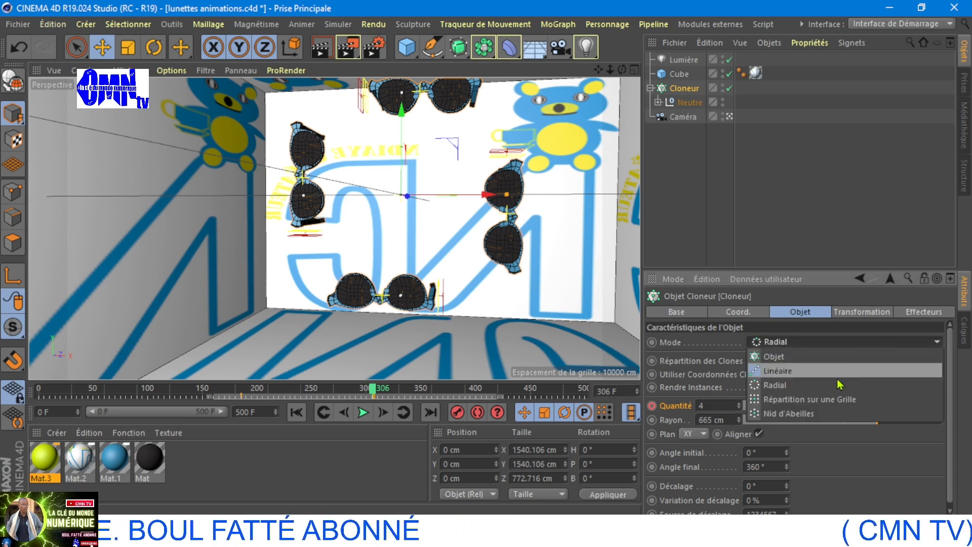
{"action": "left_click", "coordinate": [840, 399]}
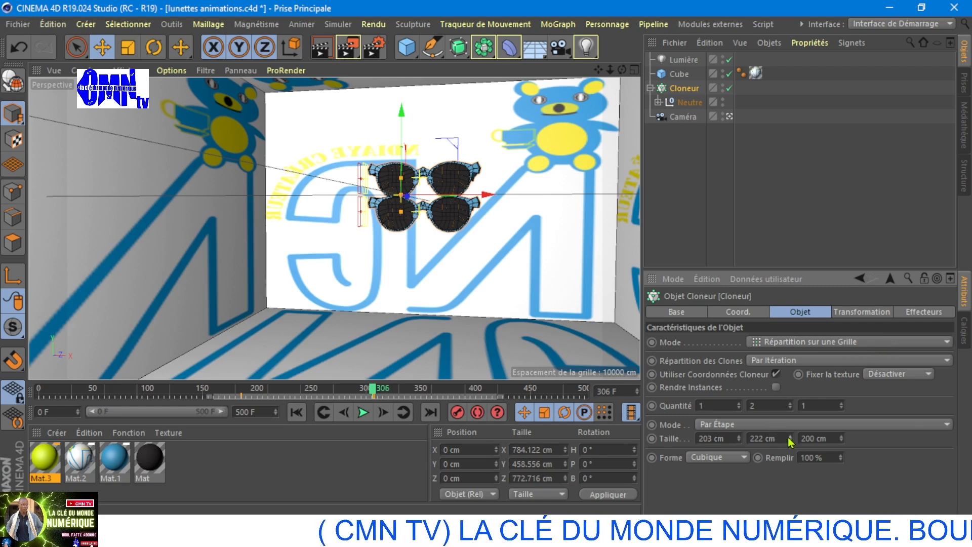
{"action": "left_click_drag", "start_coordinate": [788, 438], "coordinate": [789, 438]}
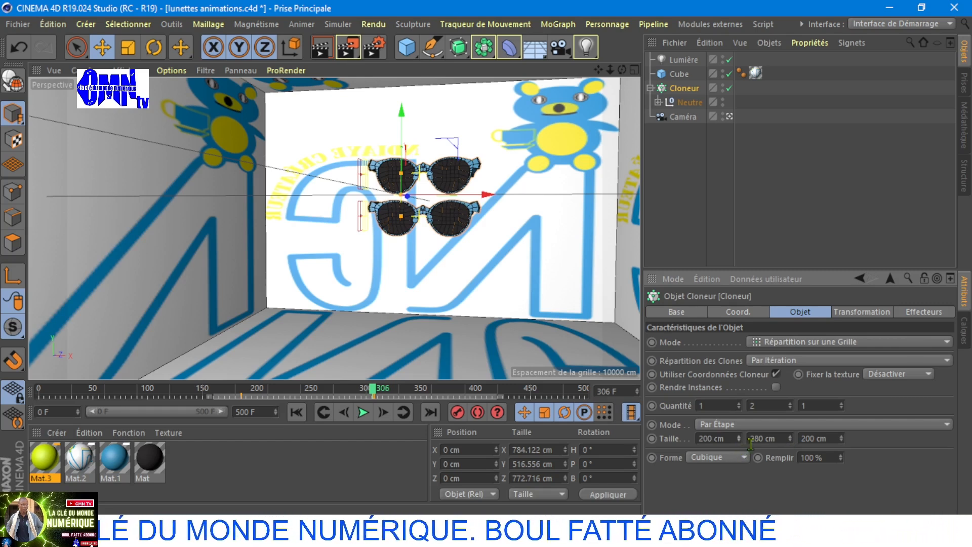
{"action": "left_click_drag", "start_coordinate": [789, 438], "coordinate": [789, 439]}
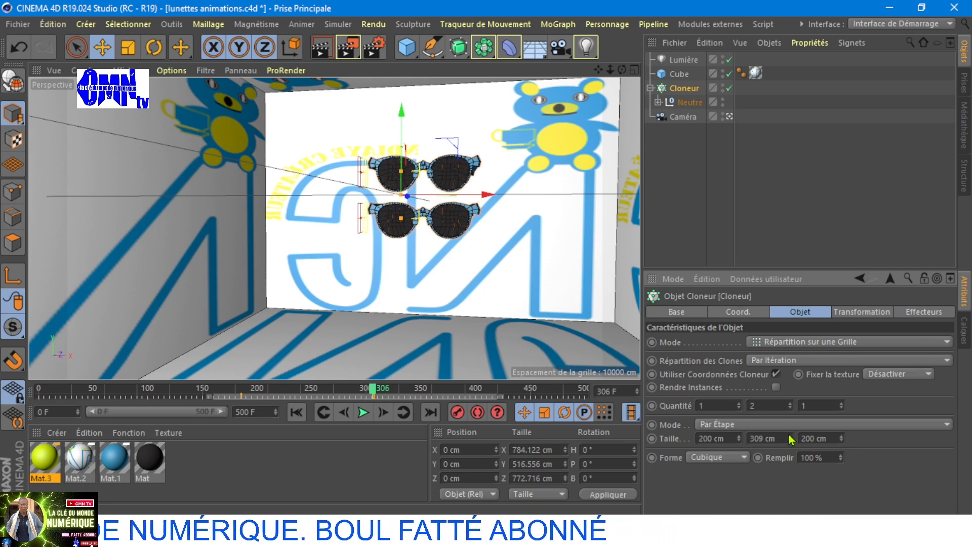
- Set the grid's Y clone count to 4, and test a Z count of 3 before returning it to 1
{"action": "left_click", "coordinate": [790, 404]}
{"action": "left_click", "coordinate": [790, 404]}
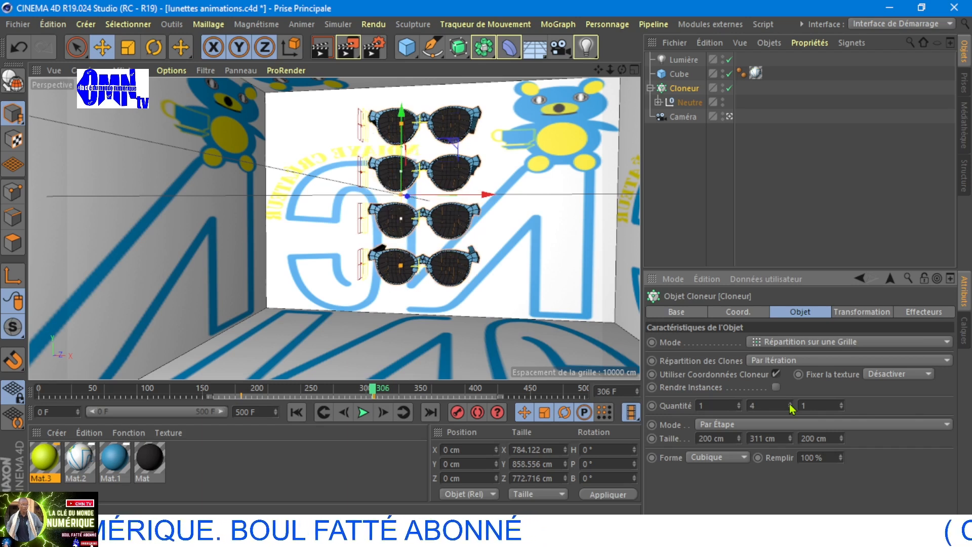
{"action": "left_click", "coordinate": [840, 404]}
{"action": "left_click", "coordinate": [841, 404]}
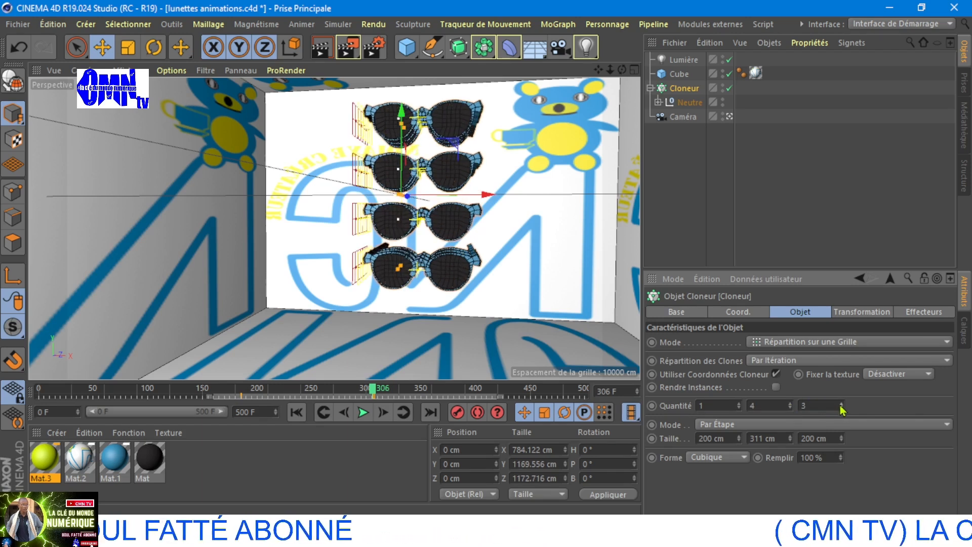
{"action": "left_click", "coordinate": [841, 408]}
{"action": "left_click", "coordinate": [841, 408]}
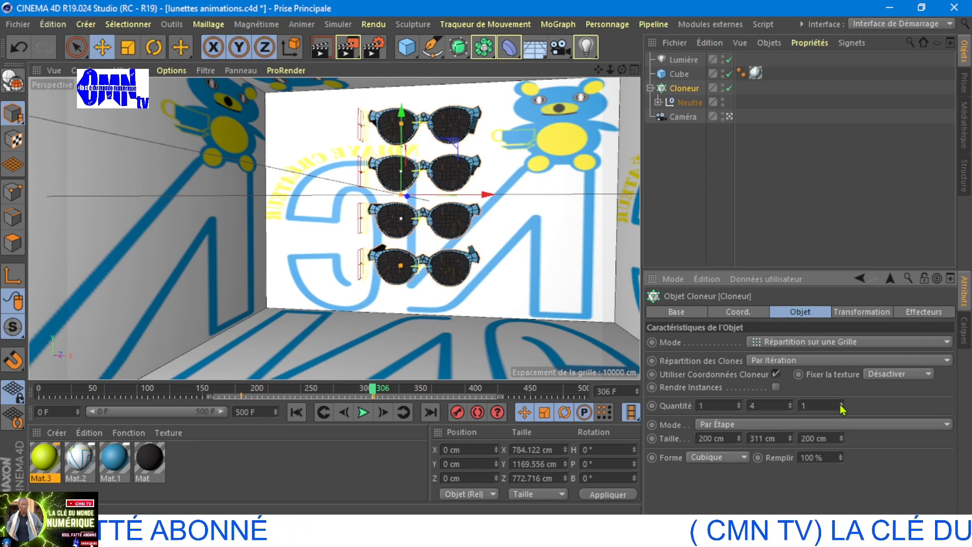
- Set the grid's Z clone count to 2 and increase the Z spacing to 266 cm
{"action": "left_click", "coordinate": [842, 438]}
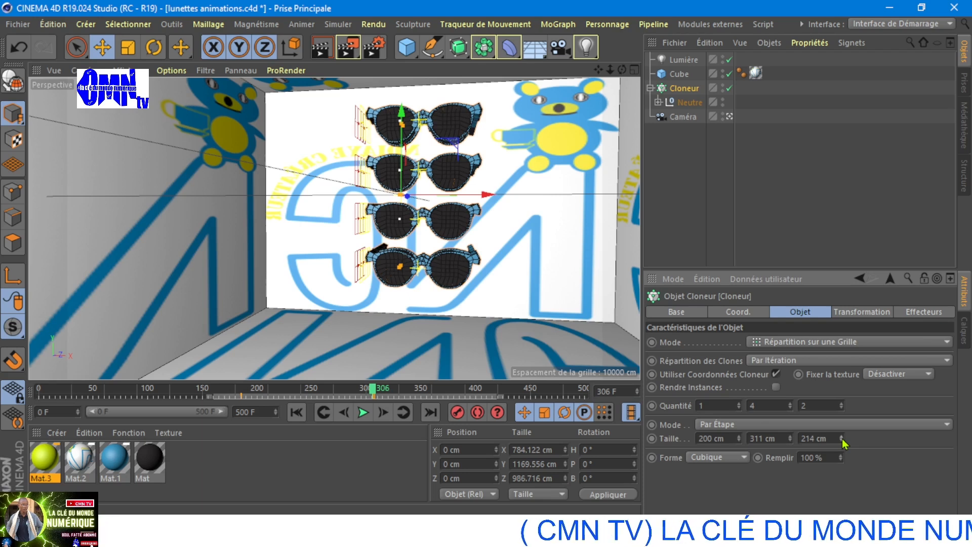
{"action": "left_click", "coordinate": [842, 439]}
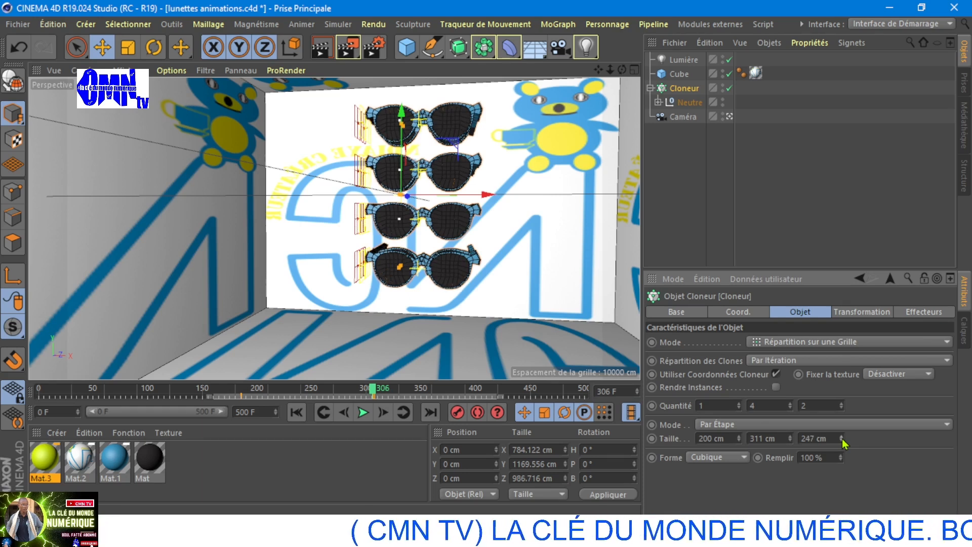
{"action": "left_click", "coordinate": [843, 437]}
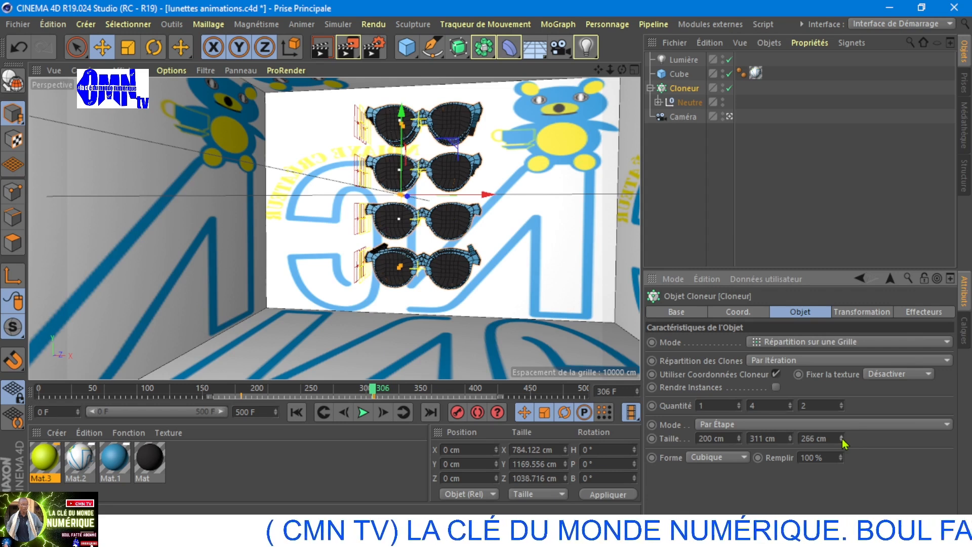
- Set the grid's clone counts to 2 in X and 1 in Z, and widen the X spacing to 745 cm
{"action": "left_click", "coordinate": [739, 403]}
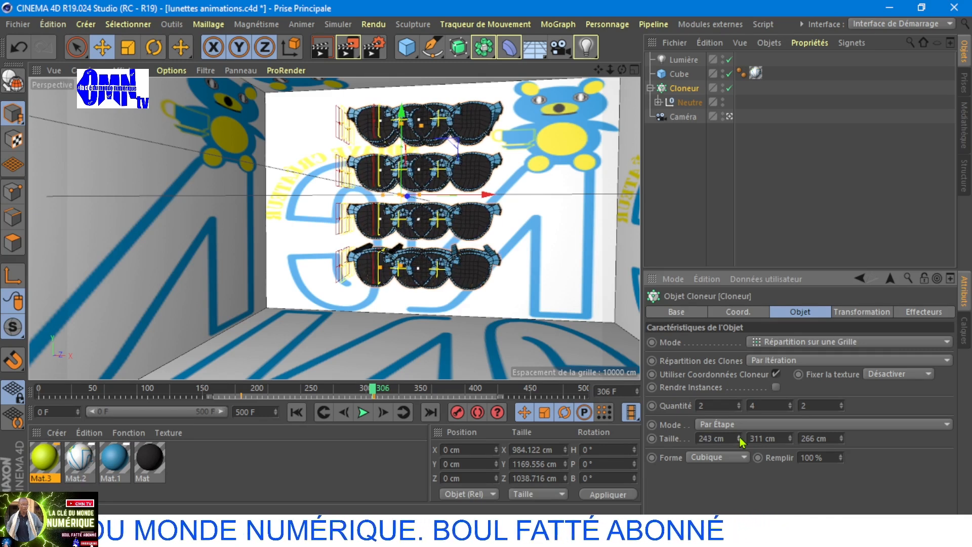
{"action": "left_click", "coordinate": [738, 437]}
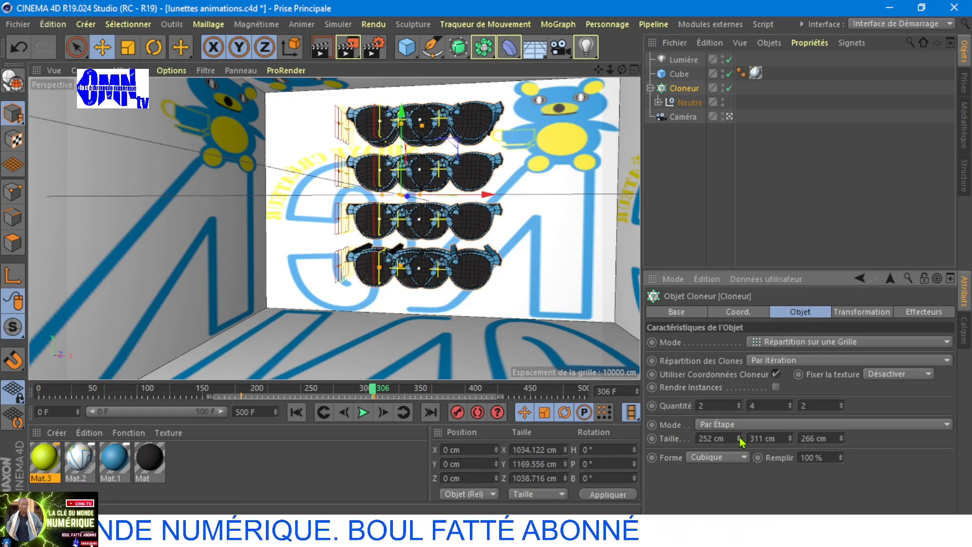
{"action": "left_click", "coordinate": [739, 438]}
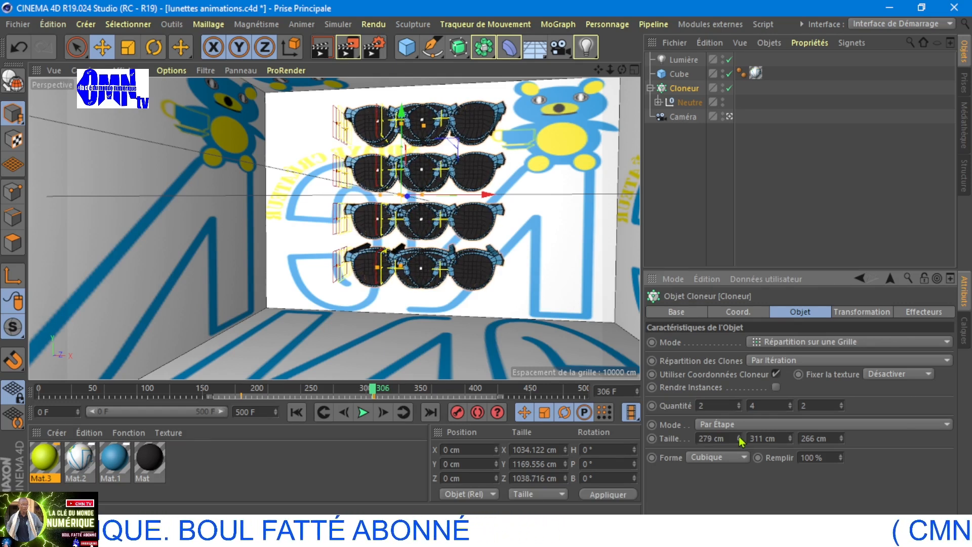
{"action": "left_click", "coordinate": [739, 437]}
{"action": "left_click", "coordinate": [738, 438]}
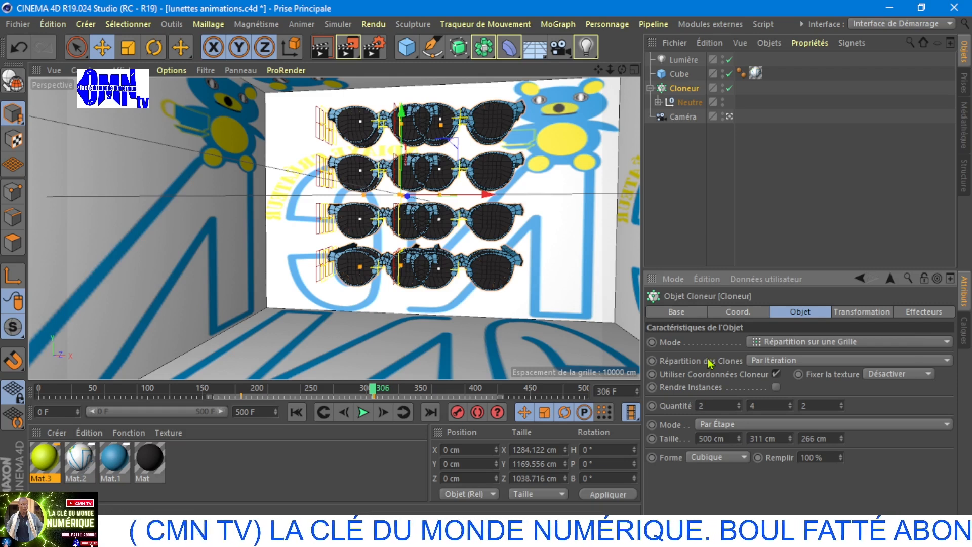
{"action": "left_click_drag", "start_coordinate": [737, 437], "coordinate": [738, 438]}
{"action": "left_click_drag", "start_coordinate": [737, 438], "coordinate": [737, 437]}
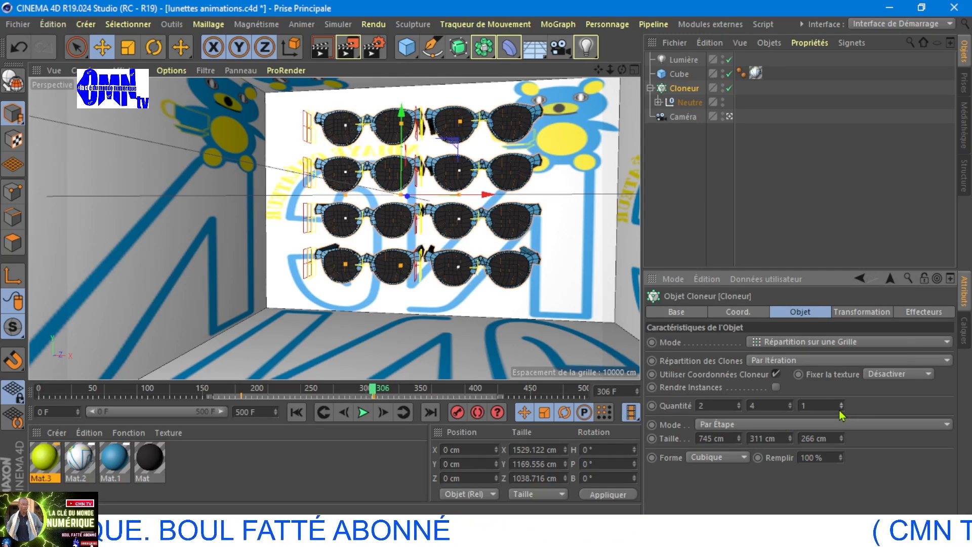
- Set the grid's X and Y clone counts to 1 at frame 308 and keyframe the Quantité values
{"action": "left_click", "coordinate": [739, 404]}
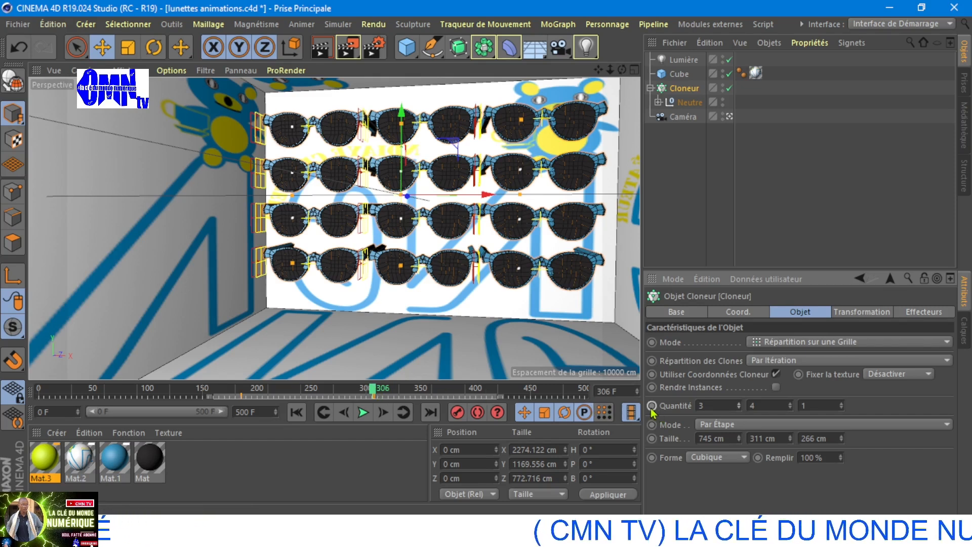
{"action": "mouse_move", "coordinate": [371, 396]}
{"action": "left_mouse_down"}
{"action": "mouse_move", "coordinate": [248, 390]}
{"action": "mouse_move", "coordinate": [375, 390]}
{"action": "left_mouse_up"}
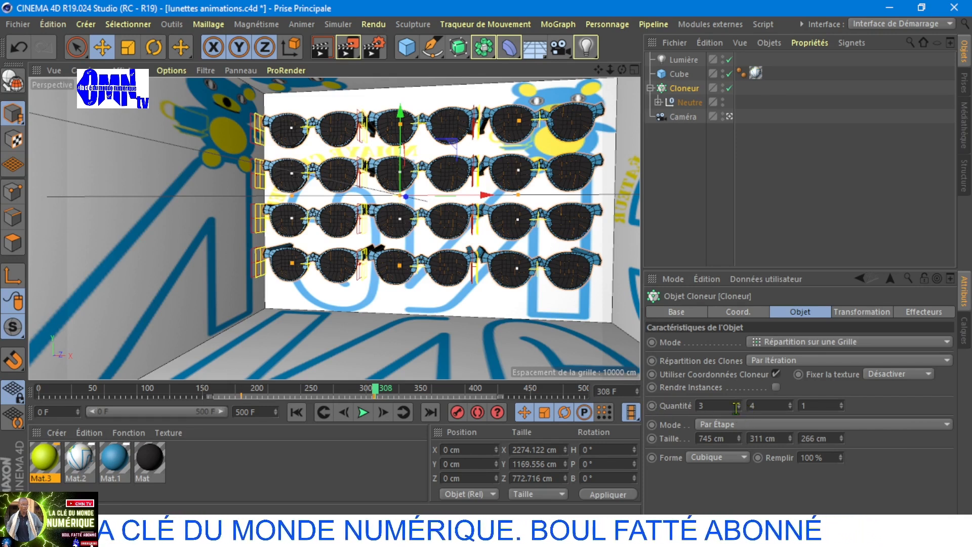
{"action": "left_click_drag", "start_coordinate": [736, 405], "coordinate": [742, 414]}
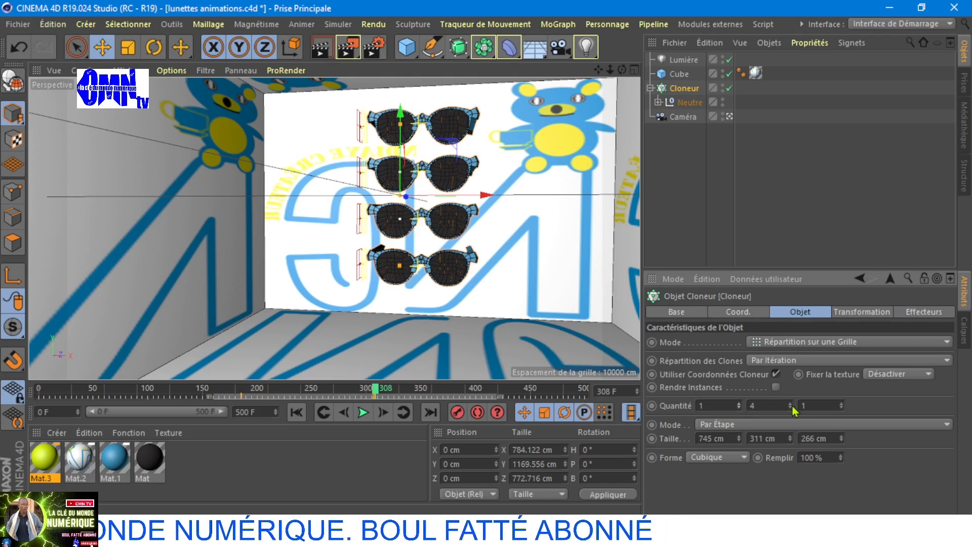
{"action": "left_click_drag", "start_coordinate": [792, 409], "coordinate": [794, 416]}
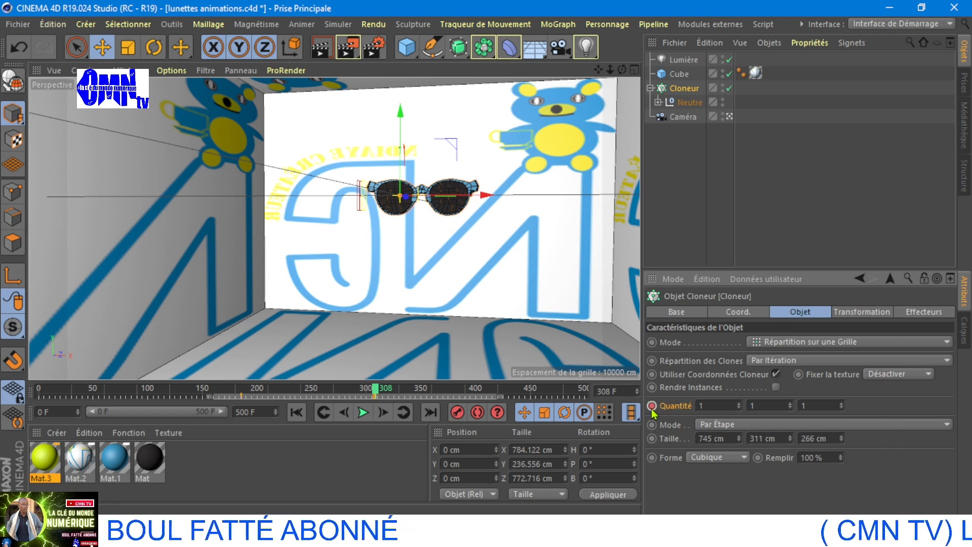
- At frame 358, raise the grid's Y clone count to 6 and keyframe Quantité
{"action": "left_click", "coordinate": [378, 394]}
{"action": "left_click_drag", "start_coordinate": [379, 395], "coordinate": [429, 395]}
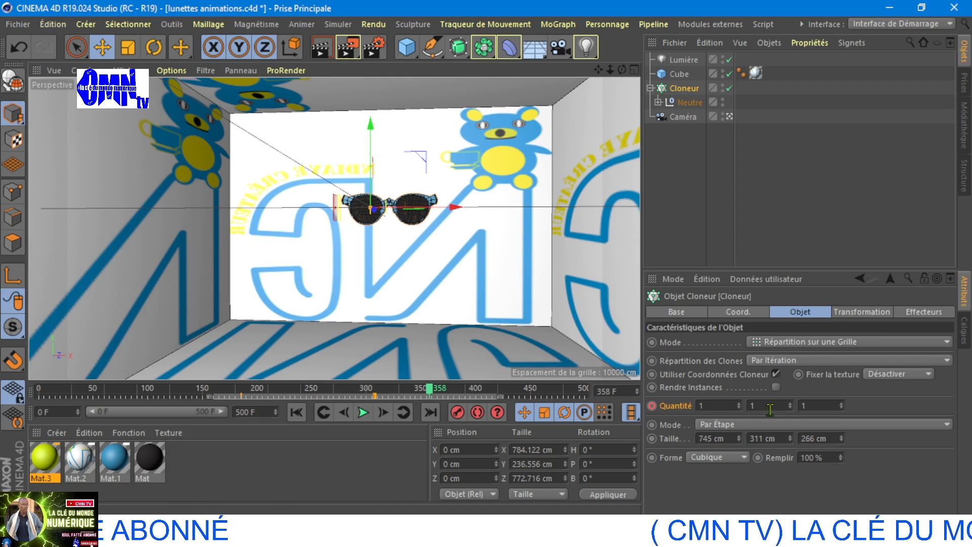
{"action": "left_click", "coordinate": [791, 404]}
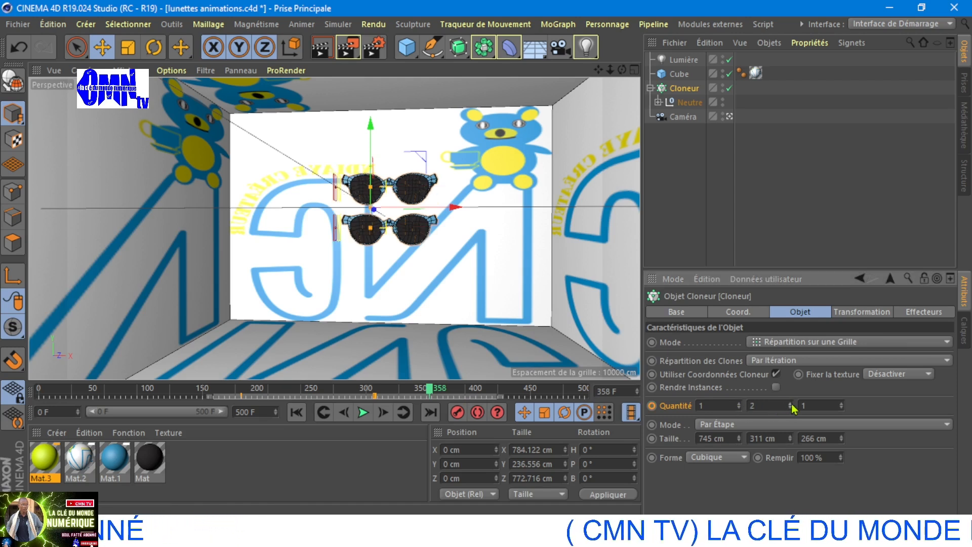
{"action": "left_click", "coordinate": [792, 404]}
{"action": "left_click", "coordinate": [792, 404]}
{"action": "left_click", "coordinate": [792, 404]}
{"action": "left_click", "coordinate": [792, 404]}
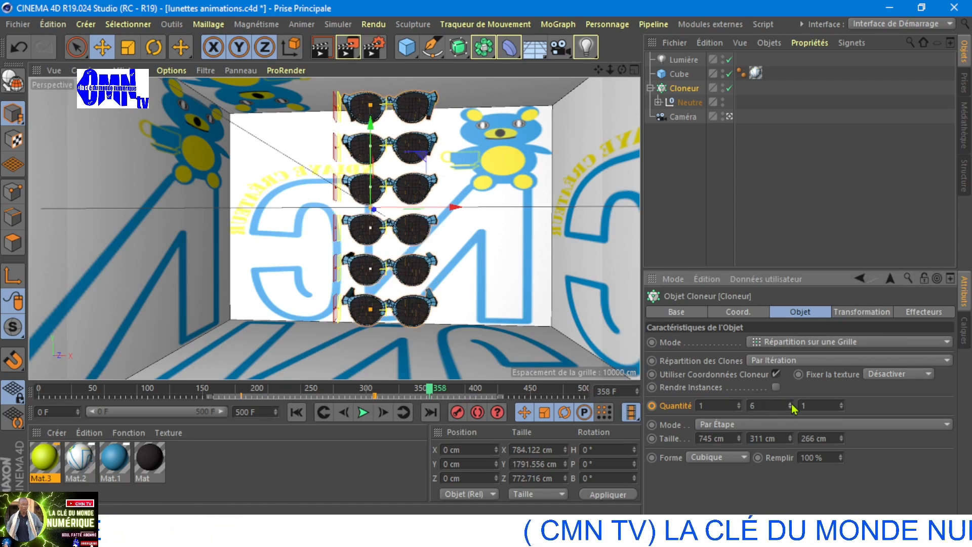
{"action": "left_click", "coordinate": [652, 405], "text": "ctrl"}
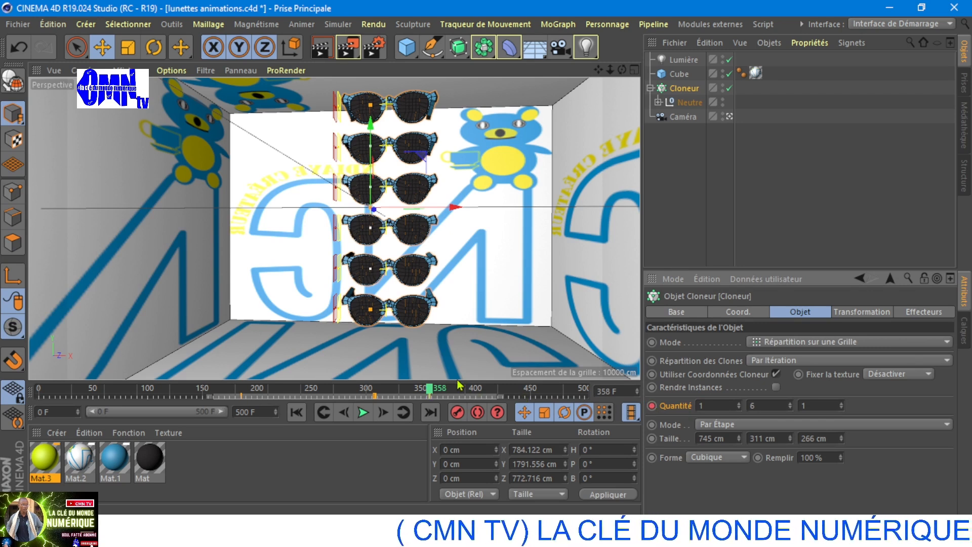
- At frame 396, keyframe an X clone count of 3, and play the animation back from an earlier frame
{"action": "left_click_drag", "start_coordinate": [431, 392], "coordinate": [471, 392]}
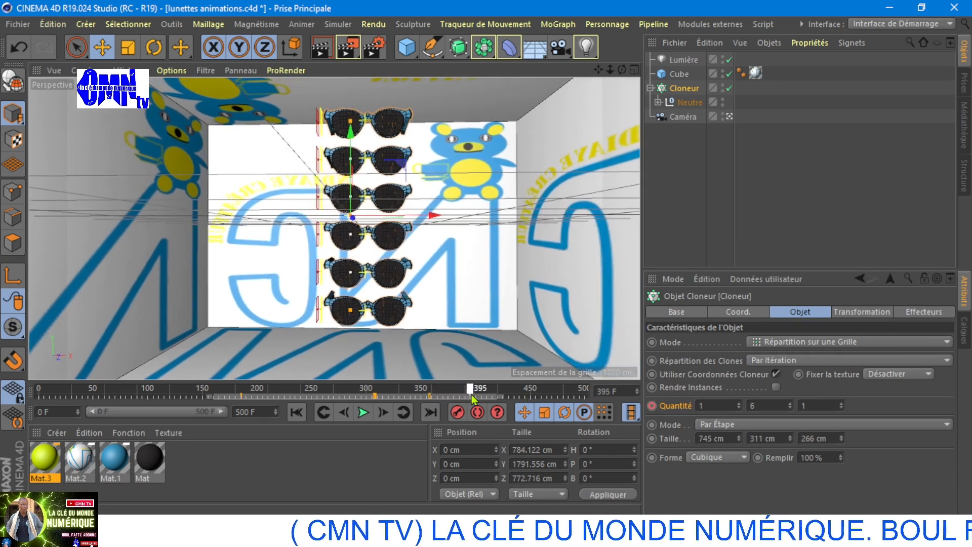
{"action": "left_click", "coordinate": [738, 403]}
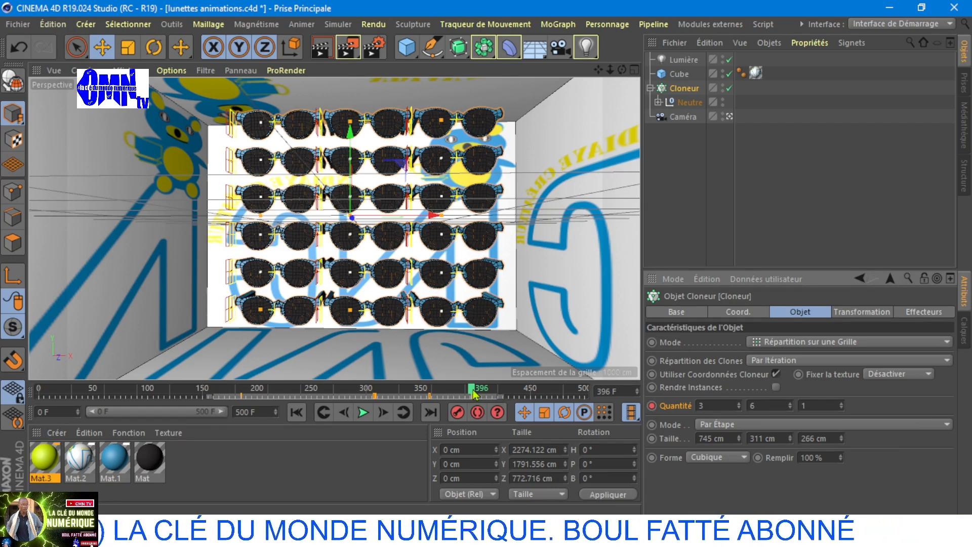
{"action": "mouse_move", "coordinate": [473, 393]}
{"action": "left_mouse_down"}
{"action": "mouse_move", "coordinate": [212, 410]}
{"action": "mouse_move", "coordinate": [219, 402]}
{"action": "left_mouse_up"}
{"action": "key", "text": "F8"}
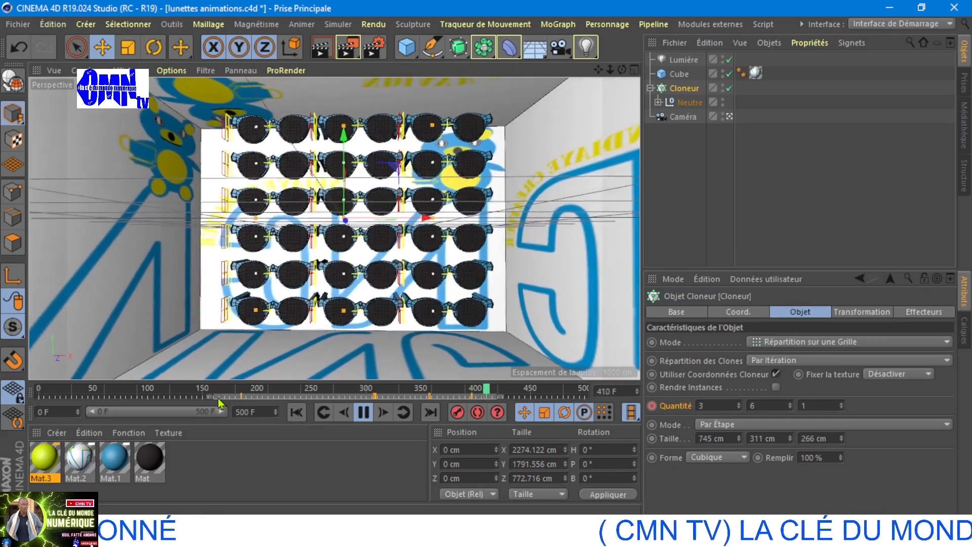
{"action": "key", "text": "F8"}
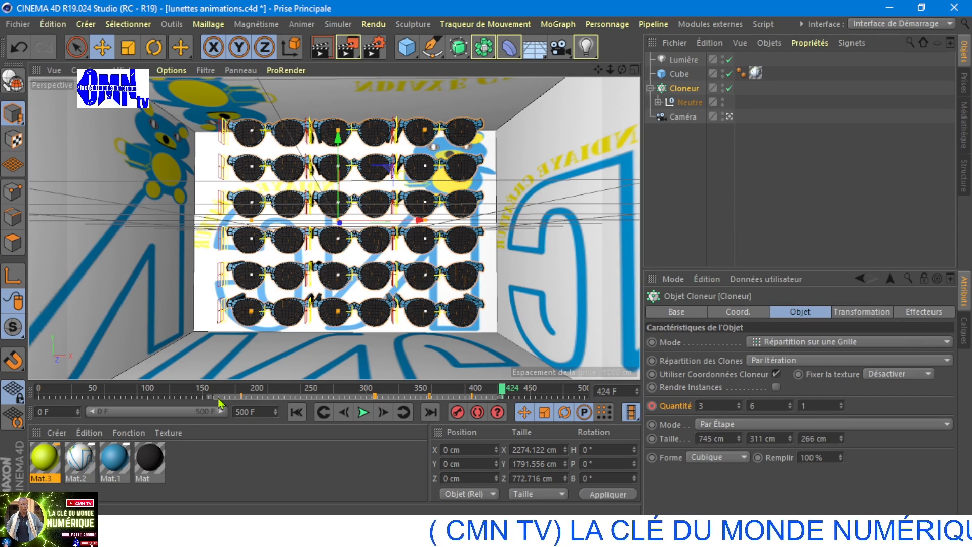
- Try the Nid d'Abeilles mode on the Cloneur
{"action": "left_click", "coordinate": [942, 344]}
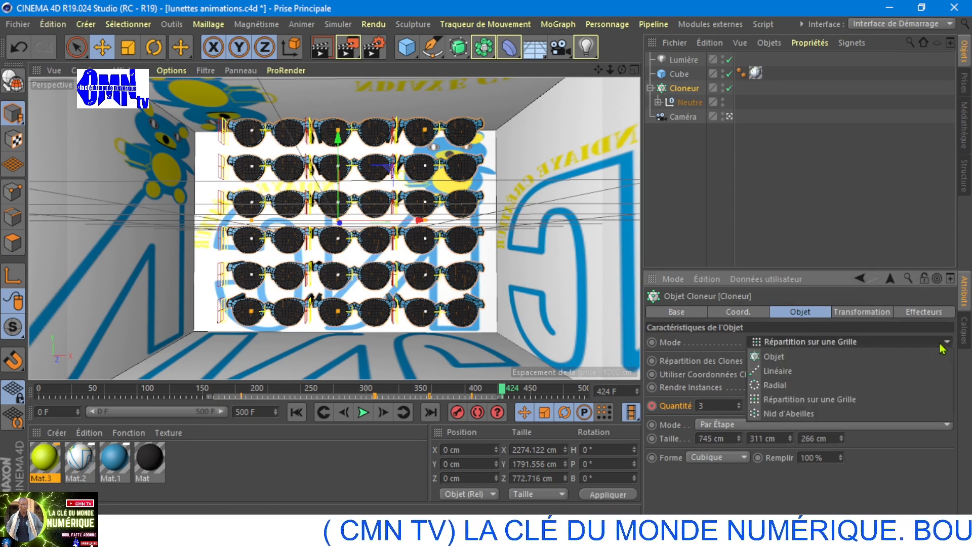
{"action": "left_click", "coordinate": [807, 400]}
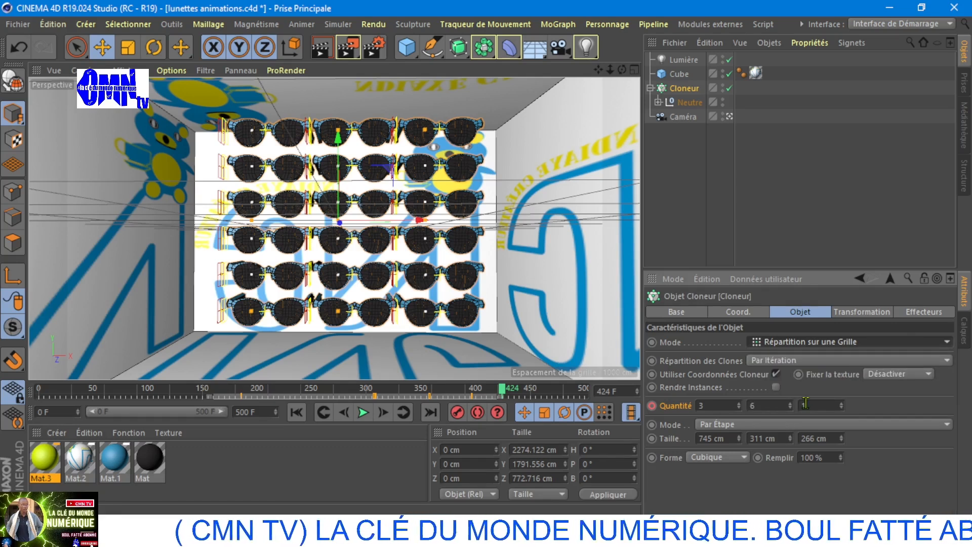
{"action": "left_click", "coordinate": [926, 344]}
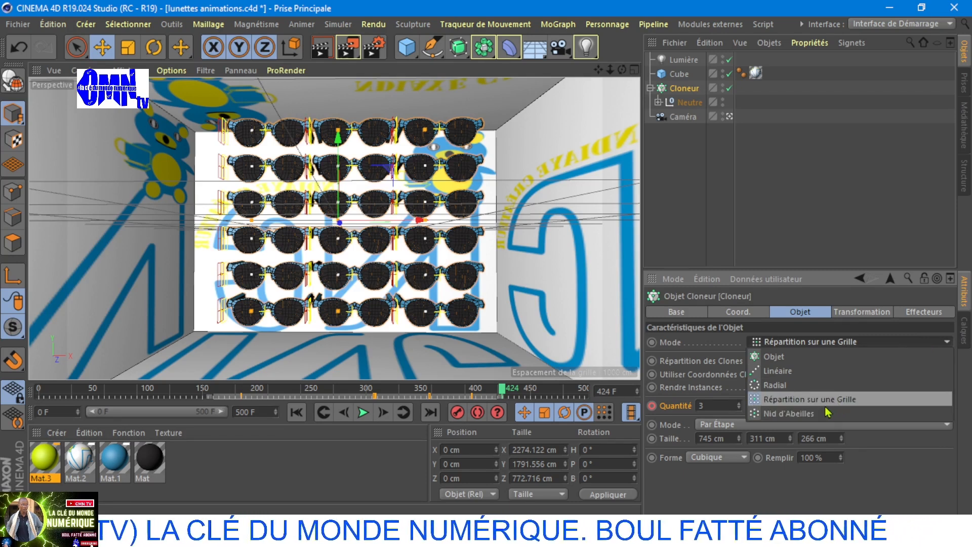
{"action": "left_click", "coordinate": [810, 414]}
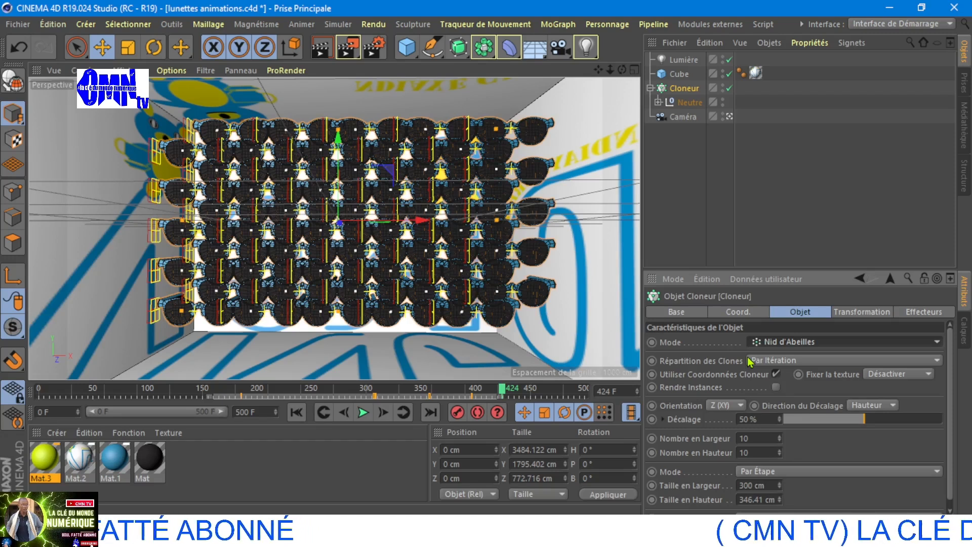
- Try the Linéaire mode with a Quantité of 15, and undo the changes back to Répartition sur une Grille
{"action": "left_click", "coordinate": [920, 341]}
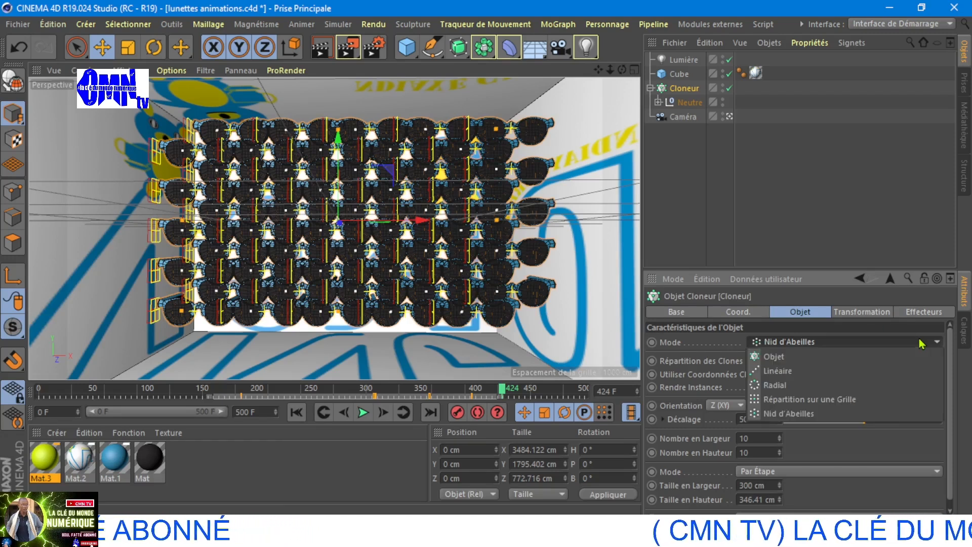
{"action": "left_click", "coordinate": [799, 372]}
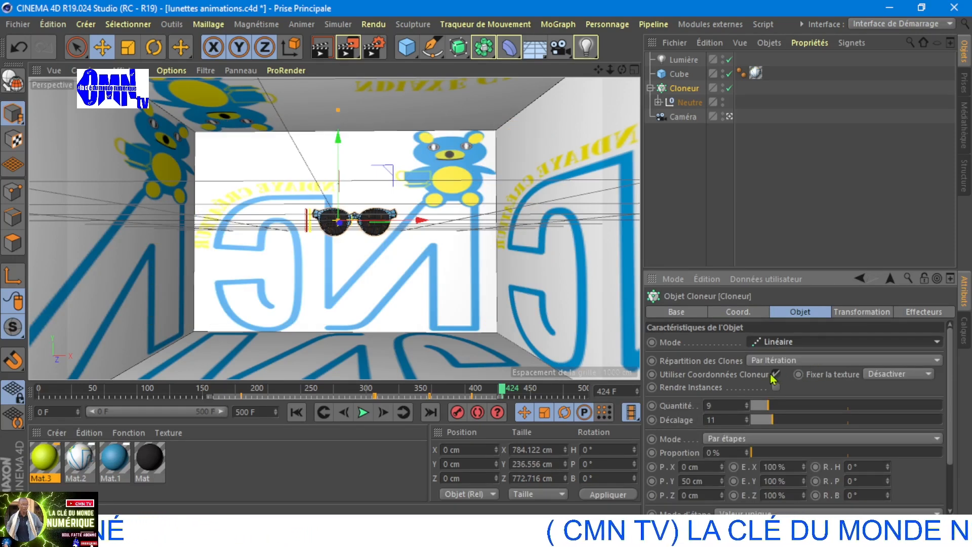
{"action": "mouse_move", "coordinate": [768, 406]}
{"action": "left_mouse_down"}
{"action": "mouse_move", "coordinate": [792, 407]}
{"action": "mouse_move", "coordinate": [782, 410]}
{"action": "left_mouse_up"}
{"action": "mouse_move", "coordinate": [502, 390]}
{"action": "left_mouse_down"}
{"action": "mouse_move", "coordinate": [332, 393]}
{"action": "mouse_move", "coordinate": [457, 402]}
{"action": "left_mouse_up"}
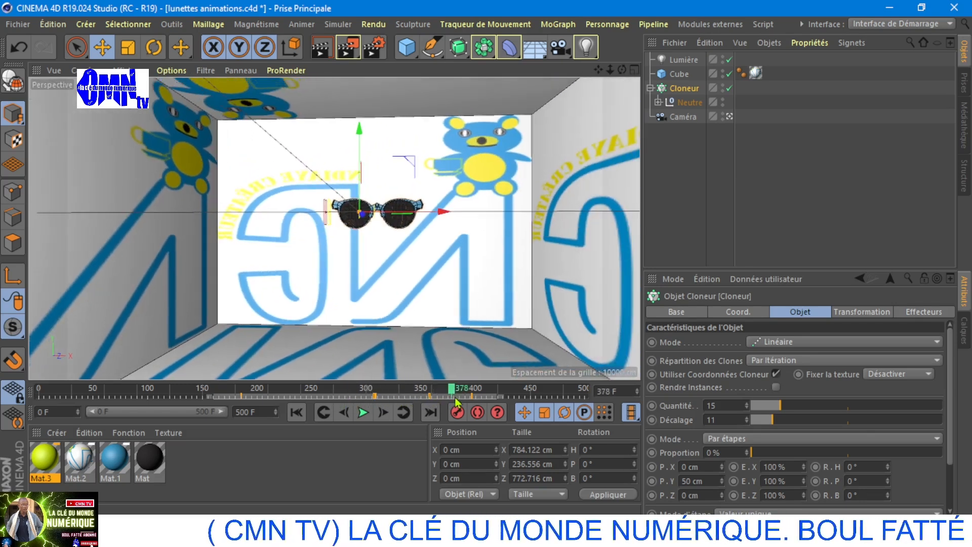
{"action": "key", "text": "ctrl+z"}
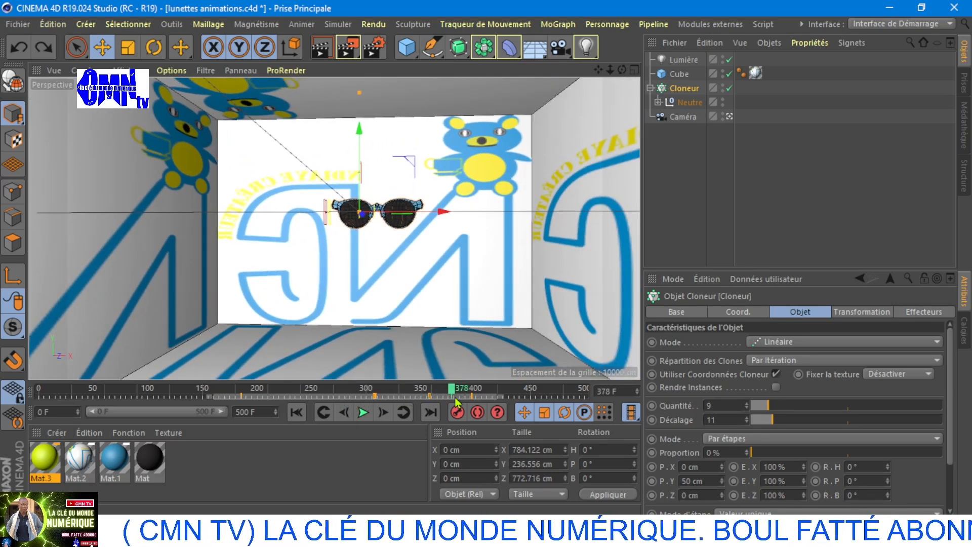
{"action": "key", "text": "ctrl+z"}
{"action": "key", "text": "ctrl+z"}
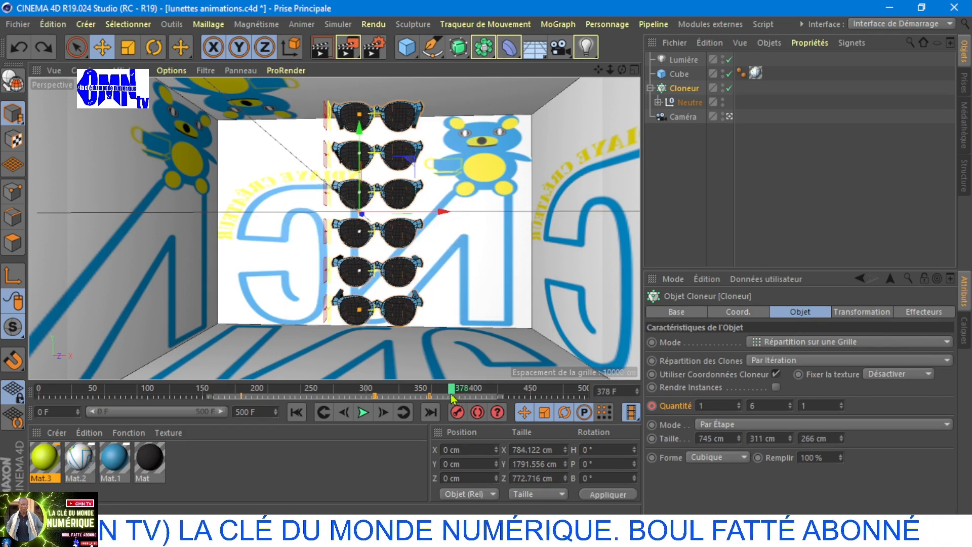
- At frame 380, set the grid's X clone count to 3 and keyframe Quantité
{"action": "mouse_move", "coordinate": [450, 391]}
{"action": "left_mouse_down"}
{"action": "mouse_move", "coordinate": [391, 393]}
{"action": "mouse_move", "coordinate": [453, 392]}
{"action": "left_mouse_up"}
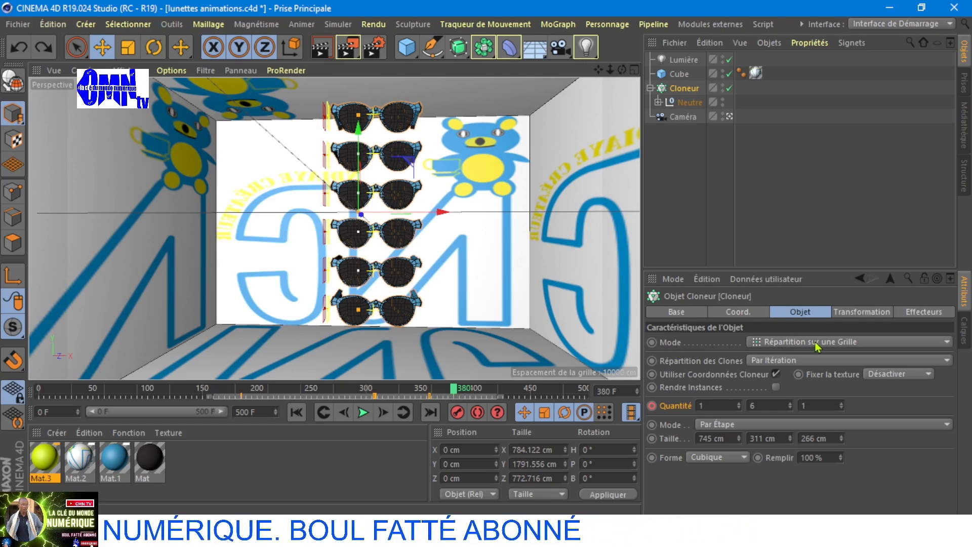
{"action": "left_click", "coordinate": [739, 404]}
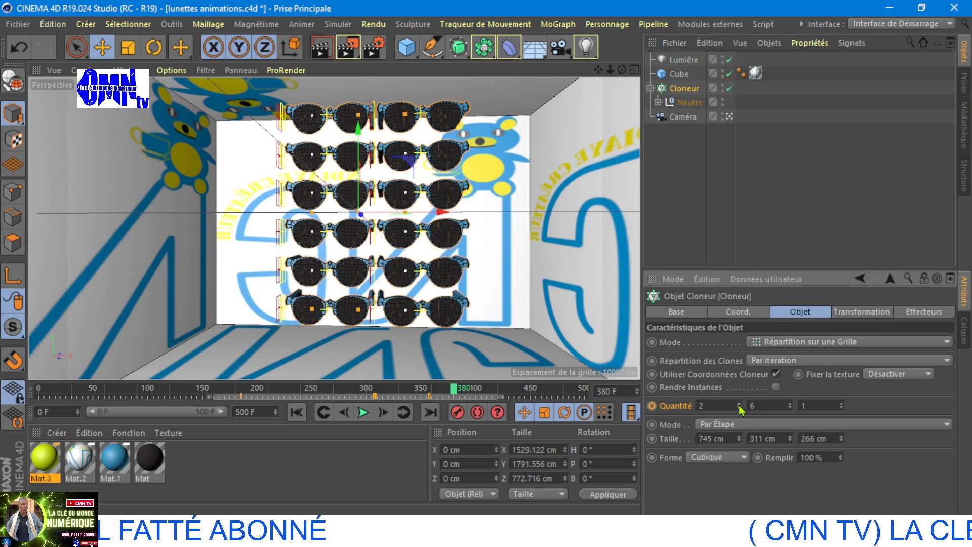
{"action": "left_click", "coordinate": [739, 403]}
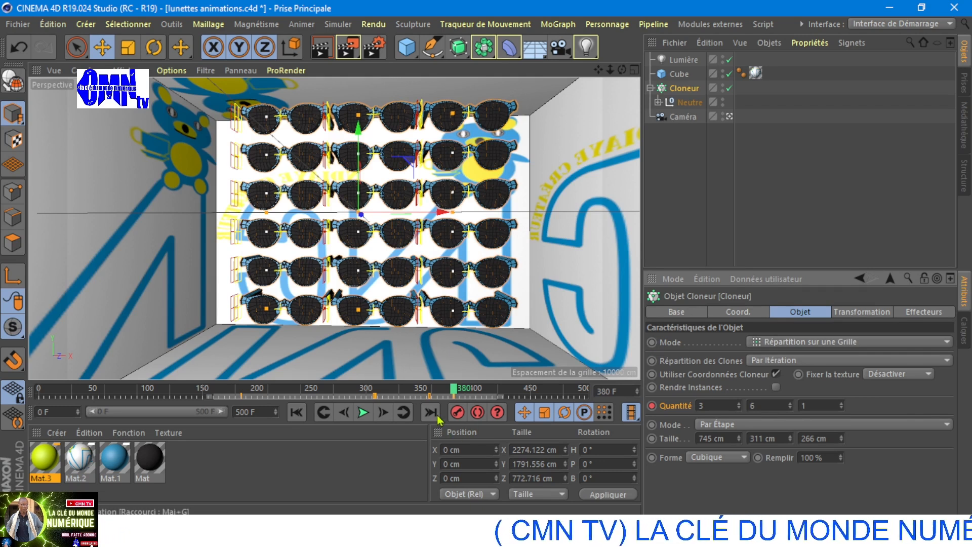
- Keyframe the Cloneur's Mode as Répartition sur une Grille at frame 378, and change the mode to Linéaire further along the timeline
{"action": "mouse_move", "coordinate": [453, 388]}
{"action": "left_mouse_down"}
{"action": "mouse_move", "coordinate": [380, 389]}
{"action": "mouse_move", "coordinate": [455, 392]}
{"action": "left_mouse_up"}
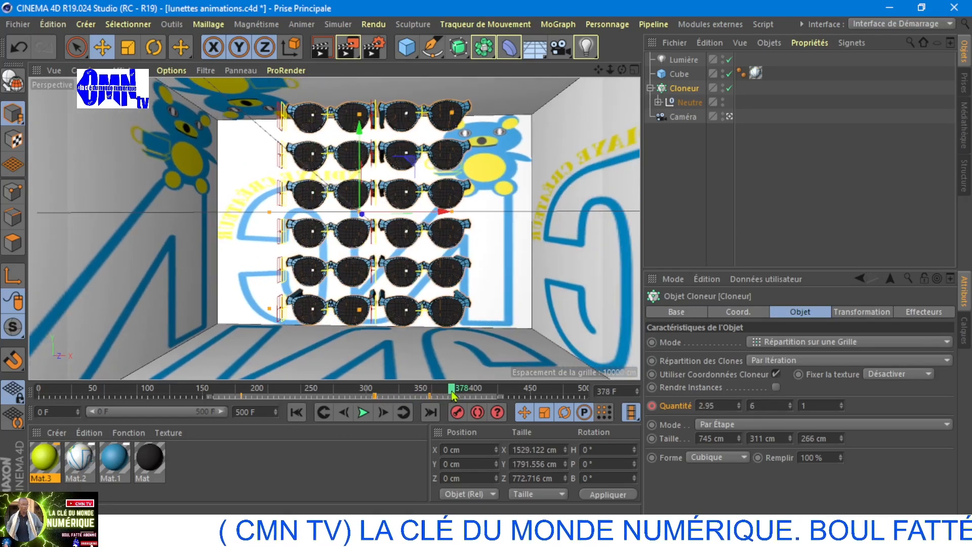
{"action": "left_click", "coordinate": [653, 343], "text": "ctrl"}
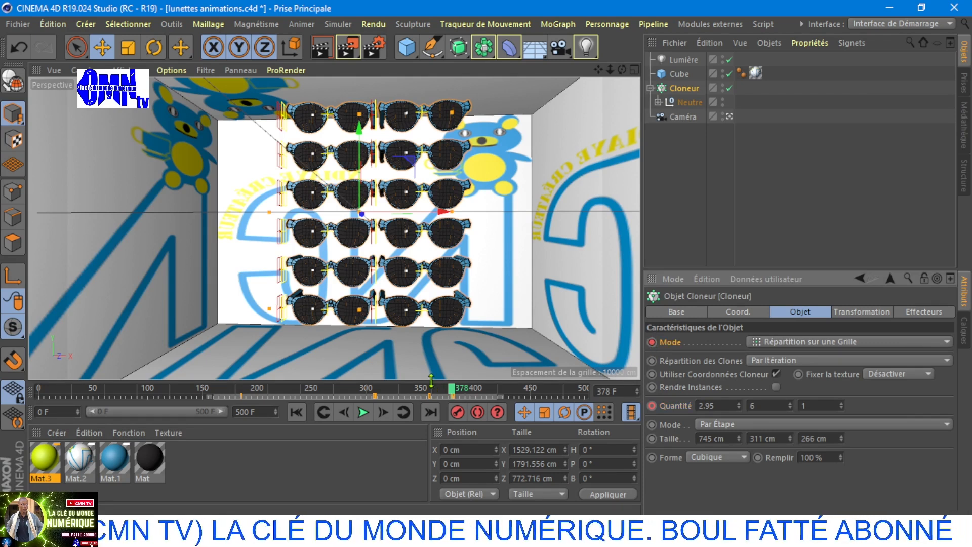
{"action": "mouse_move", "coordinate": [452, 391]}
{"action": "left_mouse_down"}
{"action": "mouse_move", "coordinate": [332, 396]}
{"action": "mouse_move", "coordinate": [449, 394]}
{"action": "left_mouse_up"}
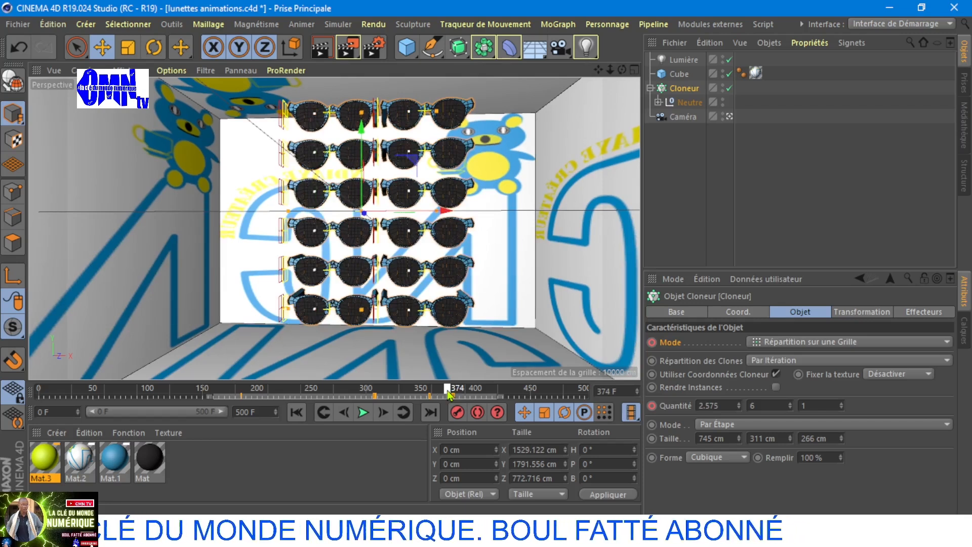
{"action": "left_click", "coordinate": [892, 343]}
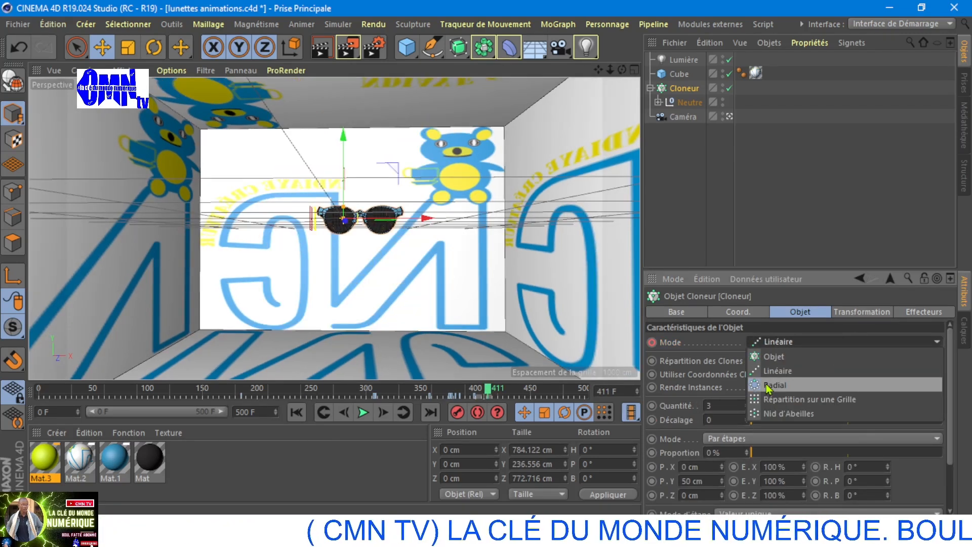
- Keyframe the Cloneur's Mode as Radial at frame 411, and keyframe a Quantité of 6 at frame 448
{"action": "left_click", "coordinate": [769, 386]}
{"action": "left_click", "coordinate": [652, 342], "text": "ctrl"}
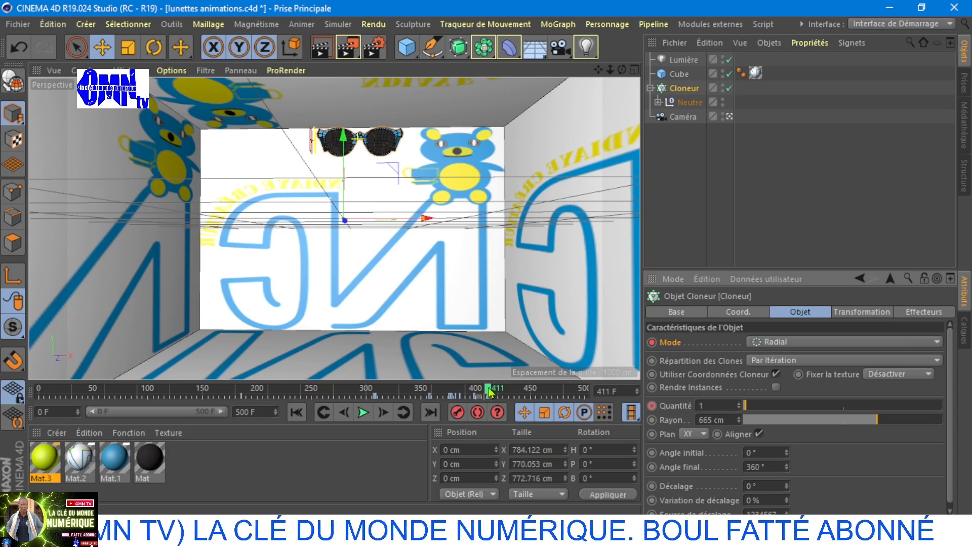
{"action": "left_click_drag", "start_coordinate": [490, 391], "coordinate": [529, 392]}
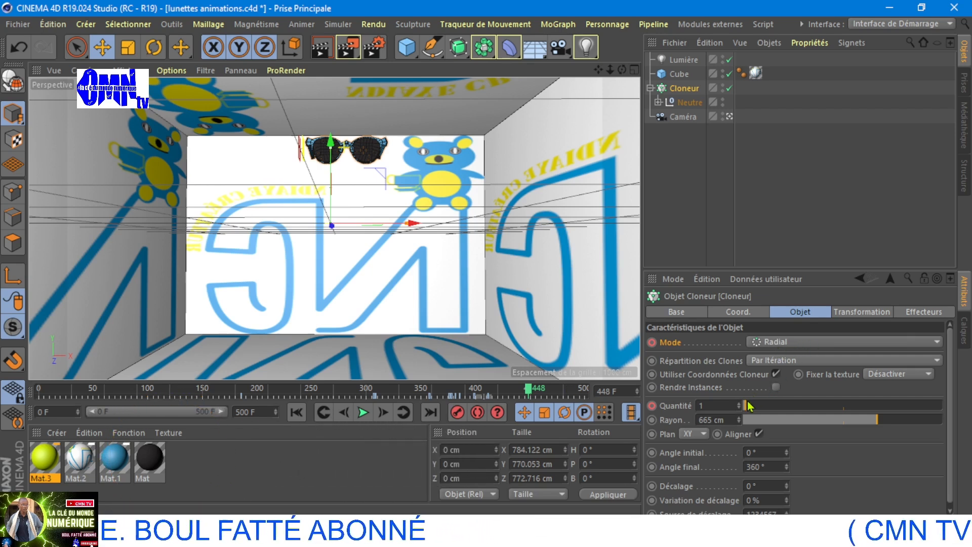
{"action": "left_click_drag", "start_coordinate": [745, 405], "coordinate": [757, 408]}
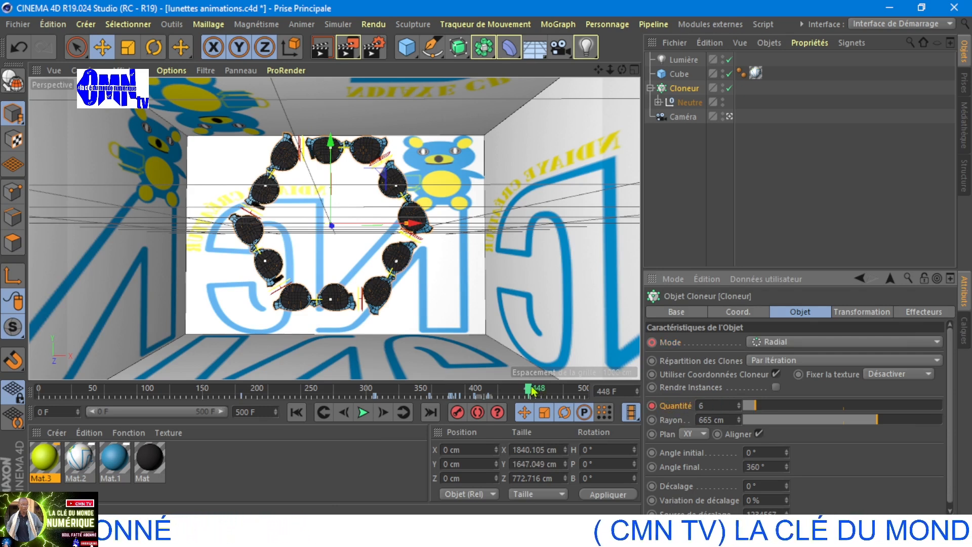
- At frame 462, switch the Cloneur to Nid d'Abeilles mode and reduce its Décalage to 0 %
{"action": "left_click_drag", "start_coordinate": [527, 390], "coordinate": [545, 391]}
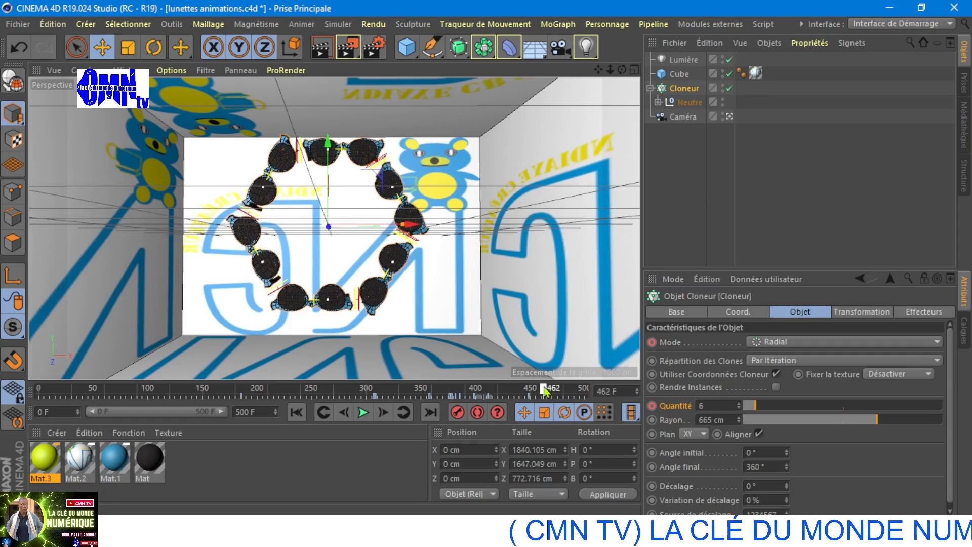
{"action": "left_click", "coordinate": [899, 343]}
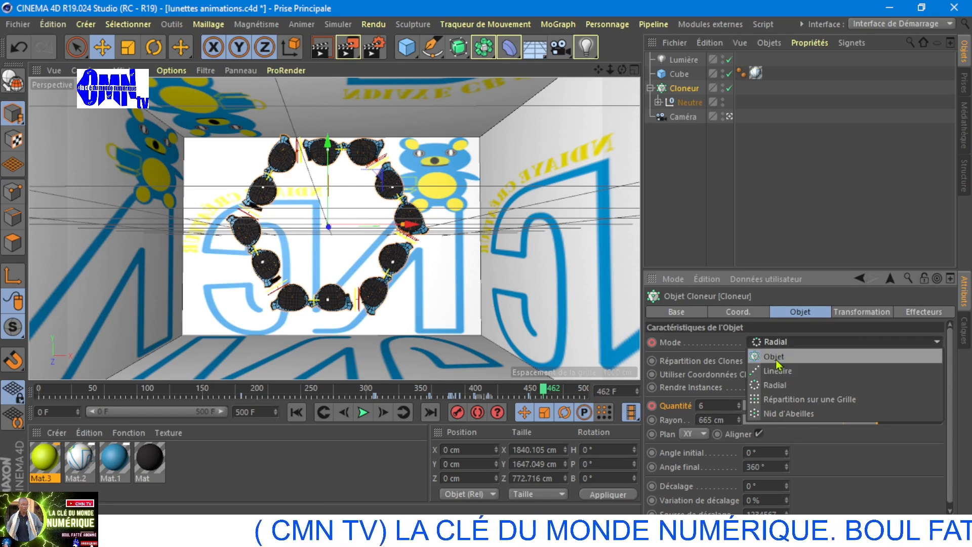
{"action": "left_click", "coordinate": [796, 418]}
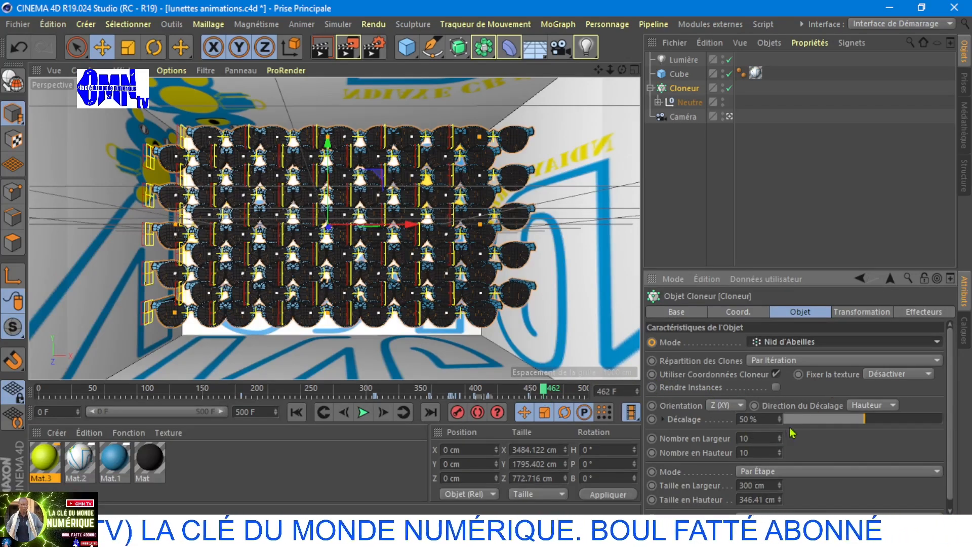
{"action": "left_click", "coordinate": [841, 420]}
{"action": "left_click_drag", "start_coordinate": [836, 424], "coordinate": [782, 419]}
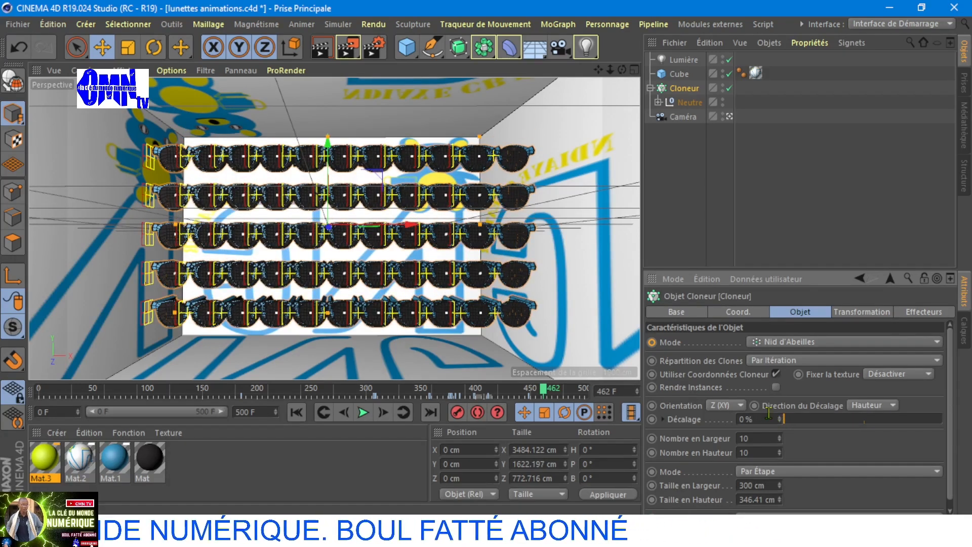
- Set the Cloneur's Décalage to 1 % and keyframe its Mode as Nid d'Abeilles at frame 462
{"action": "left_click_drag", "start_coordinate": [785, 424], "coordinate": [787, 423]}
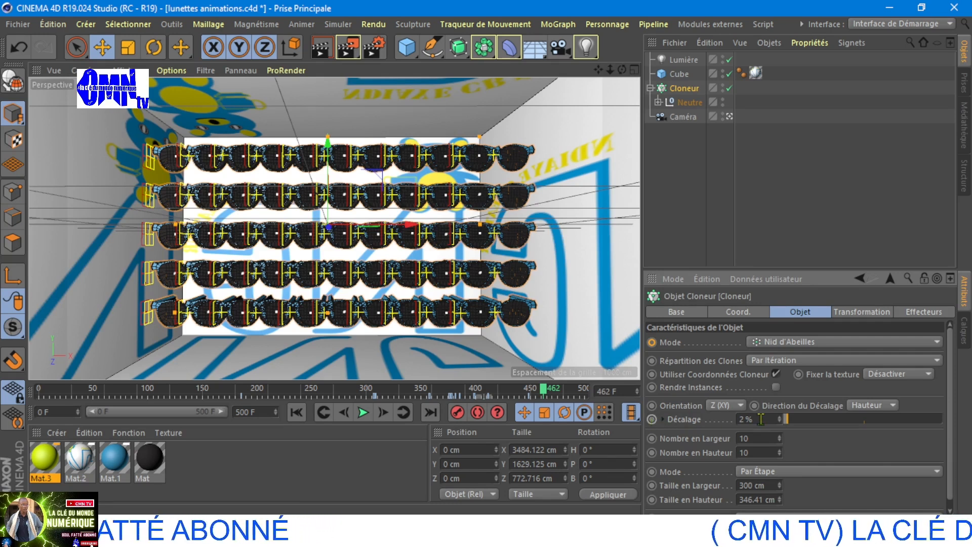
{"action": "mouse_move", "coordinate": [787, 424]}
{"action": "left_mouse_down"}
{"action": "mouse_move", "coordinate": [888, 420]}
{"action": "mouse_move", "coordinate": [784, 424]}
{"action": "left_mouse_up"}
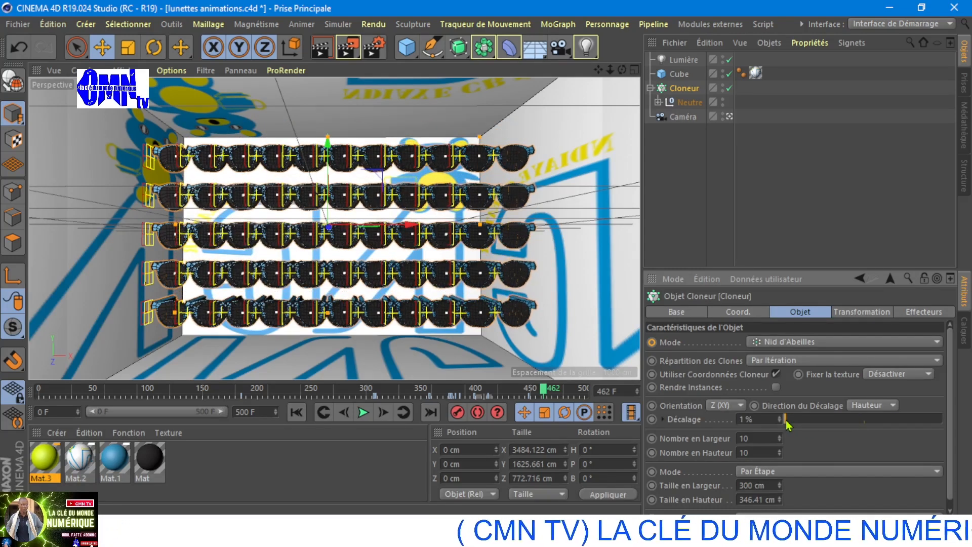
{"action": "left_click", "coordinate": [652, 342]}
- Keyframe the Cloneur's Décalage at 1 % on frame 478 and at 100 % on frame 494
{"action": "left_click_drag", "start_coordinate": [550, 392], "coordinate": [561, 393]}
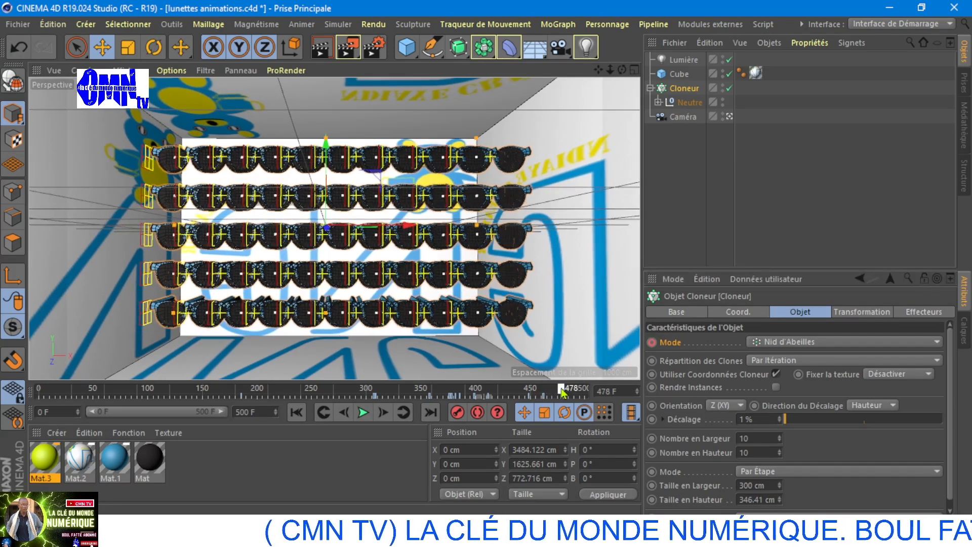
{"action": "left_click", "coordinate": [652, 419]}
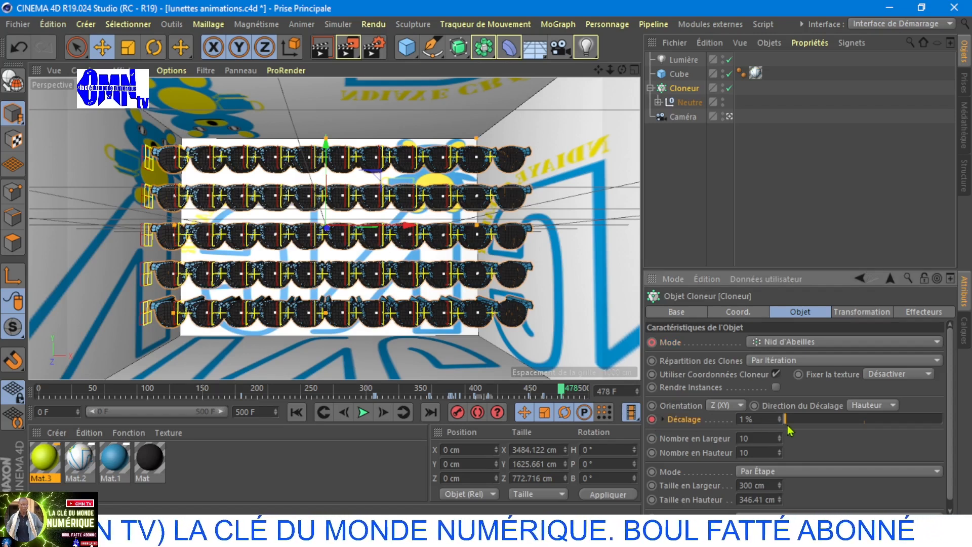
{"action": "left_click_drag", "start_coordinate": [785, 419], "coordinate": [951, 422]}
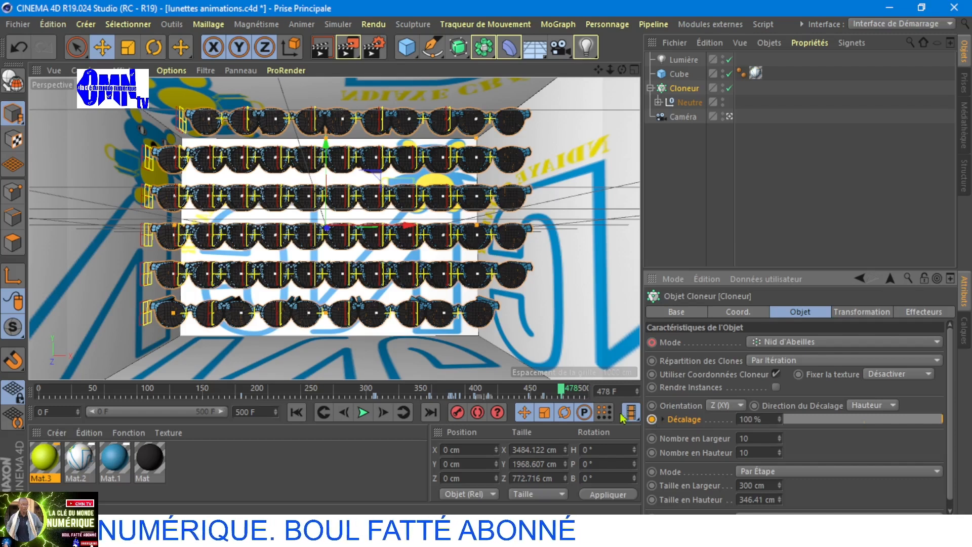
{"action": "left_click_drag", "start_coordinate": [568, 392], "coordinate": [580, 392]}
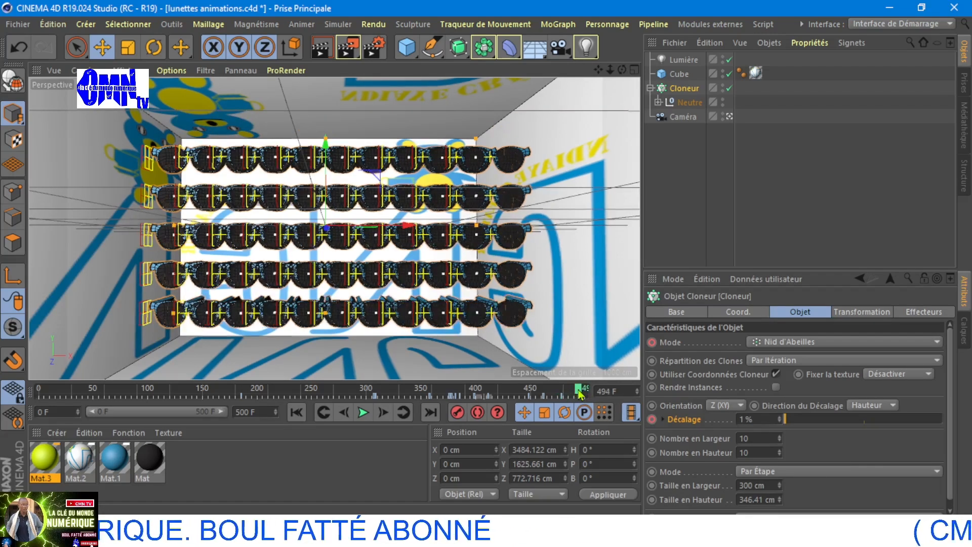
{"action": "left_click_drag", "start_coordinate": [791, 425], "coordinate": [955, 428]}
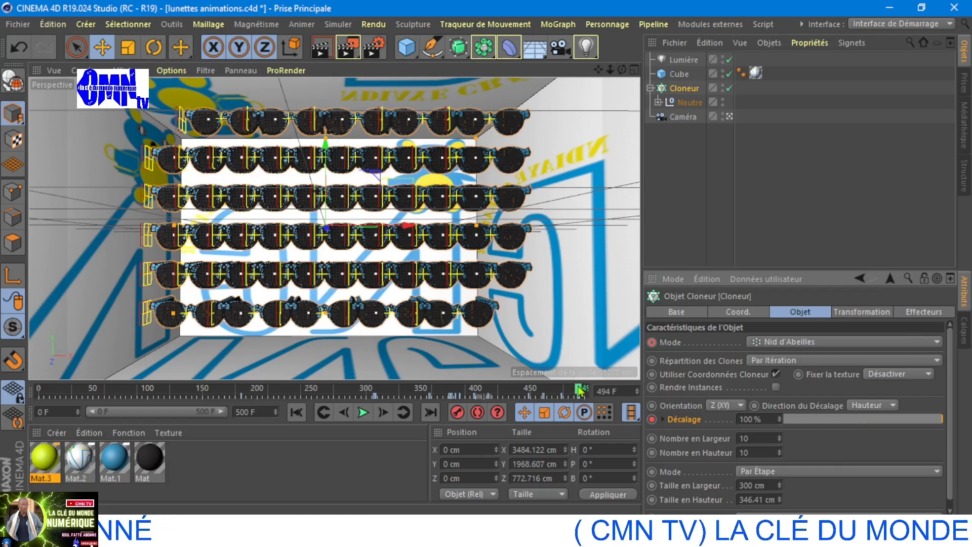
- Play the animation from the first frame to review the clone counts and mode changes, and stop the playback
{"action": "left_click", "coordinate": [293, 390]}
{"action": "left_click", "coordinate": [296, 412]}
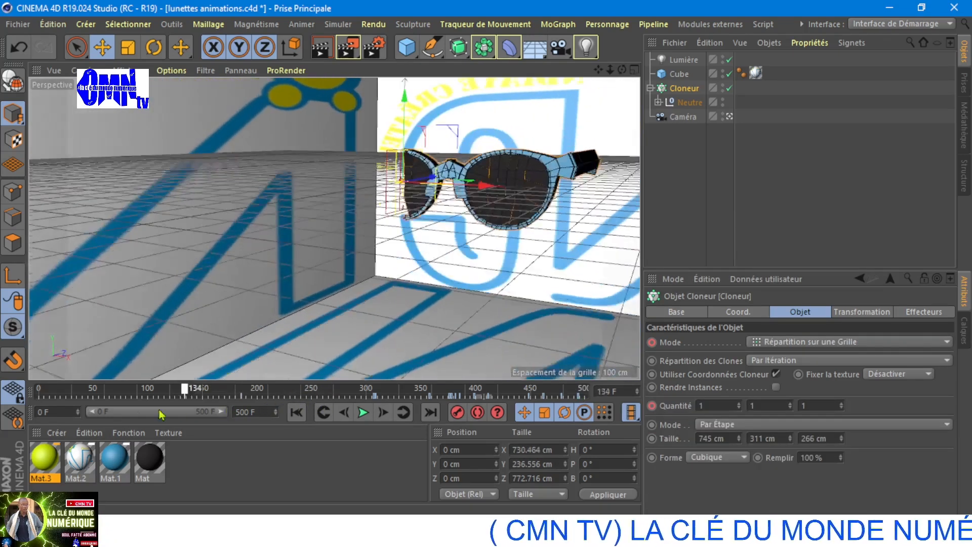
{"action": "left_click", "coordinate": [362, 411]}
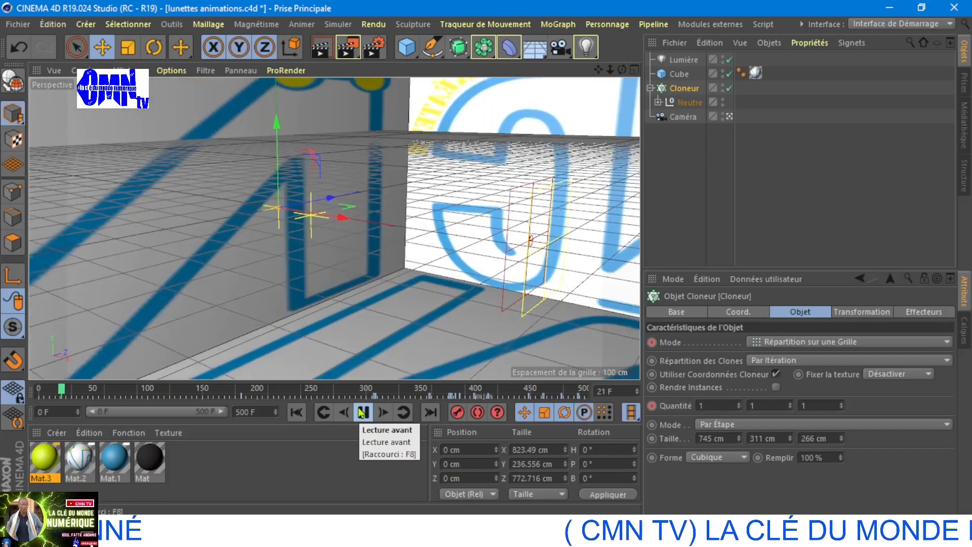
{"action": "left_click", "coordinate": [361, 412]}
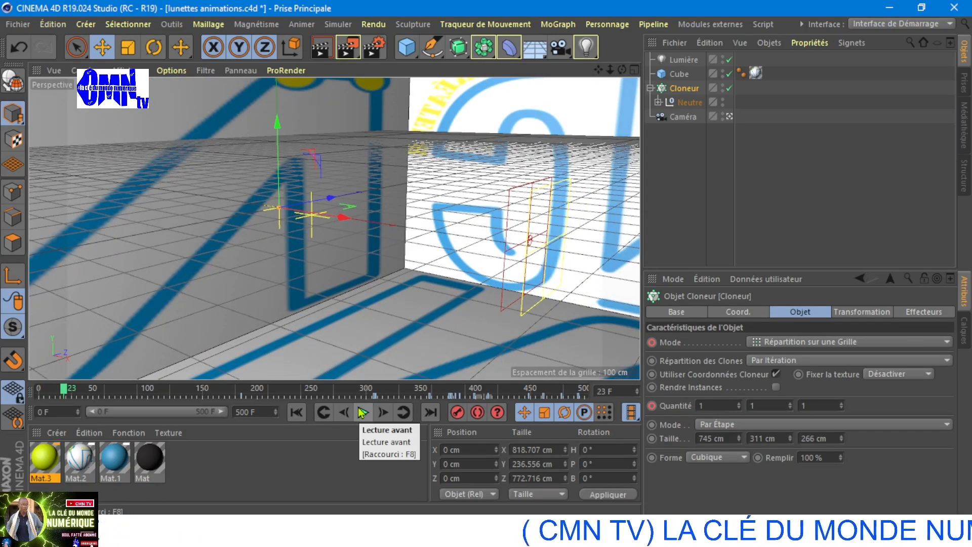